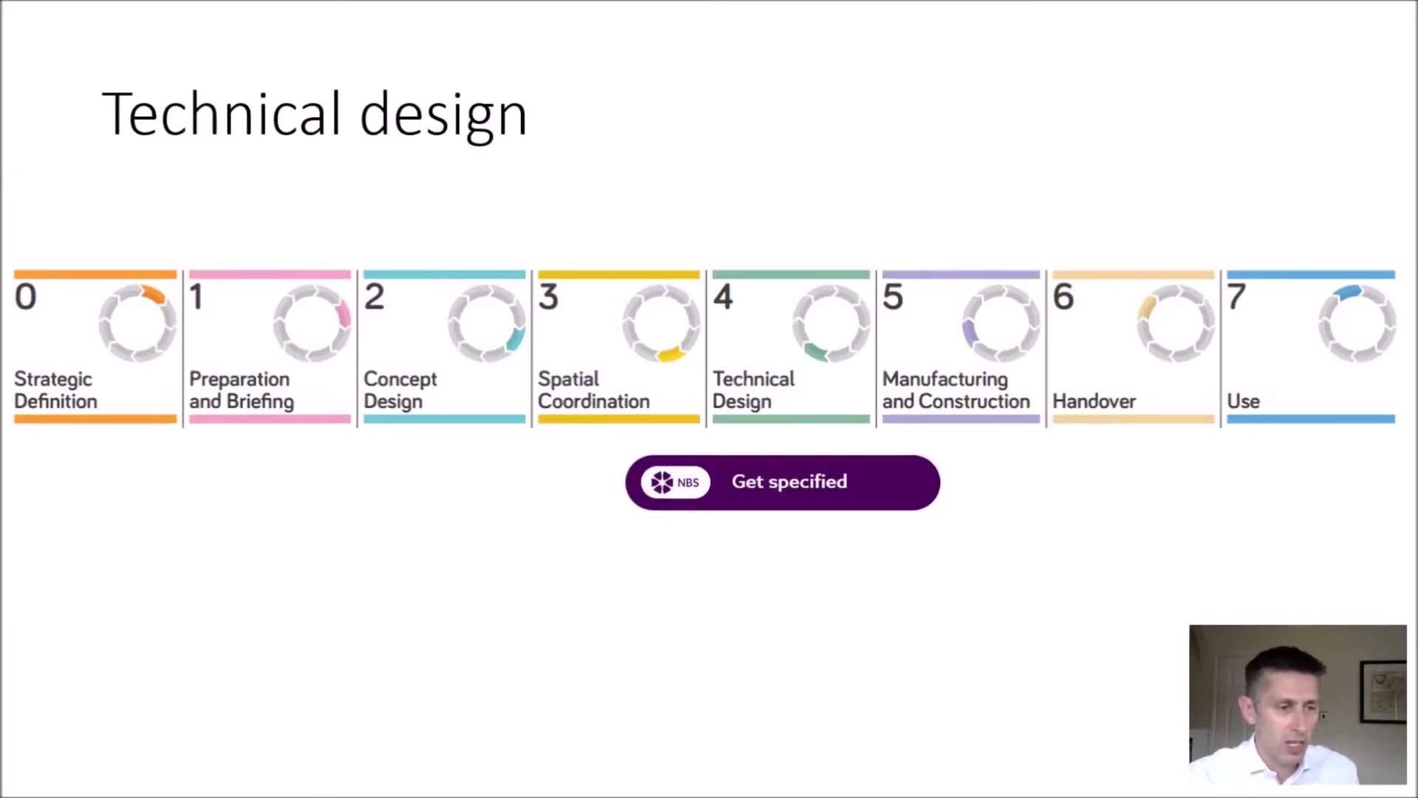
Leave the PowerPoint slideshow for the NBS Chorus page of project 00-NBS-002 - NBS HQ.
key(alt+Tab)
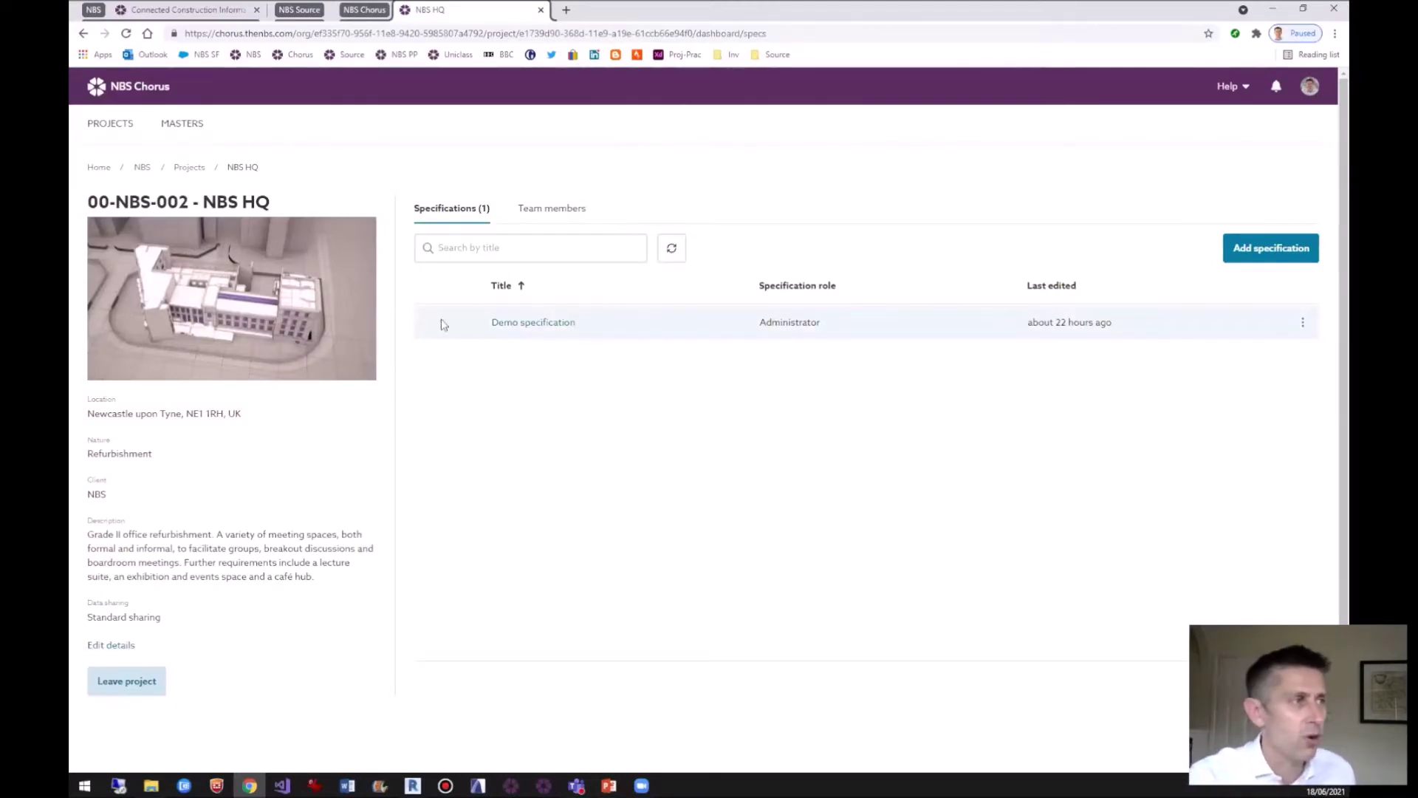
In Demo specification's Masonry wall leaf systems, start editing the Aggregate concrete blocks clause.
click(526, 322)
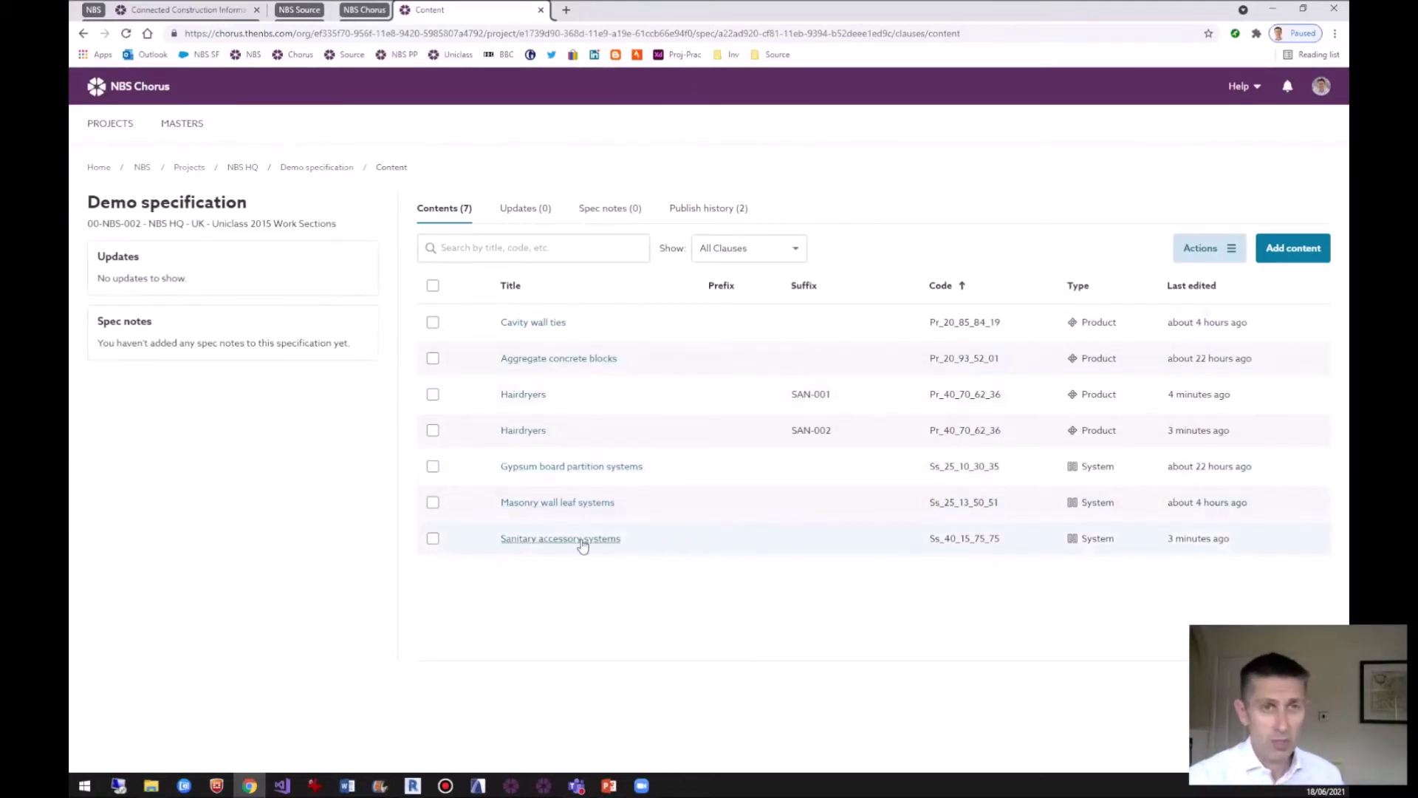
click(579, 503)
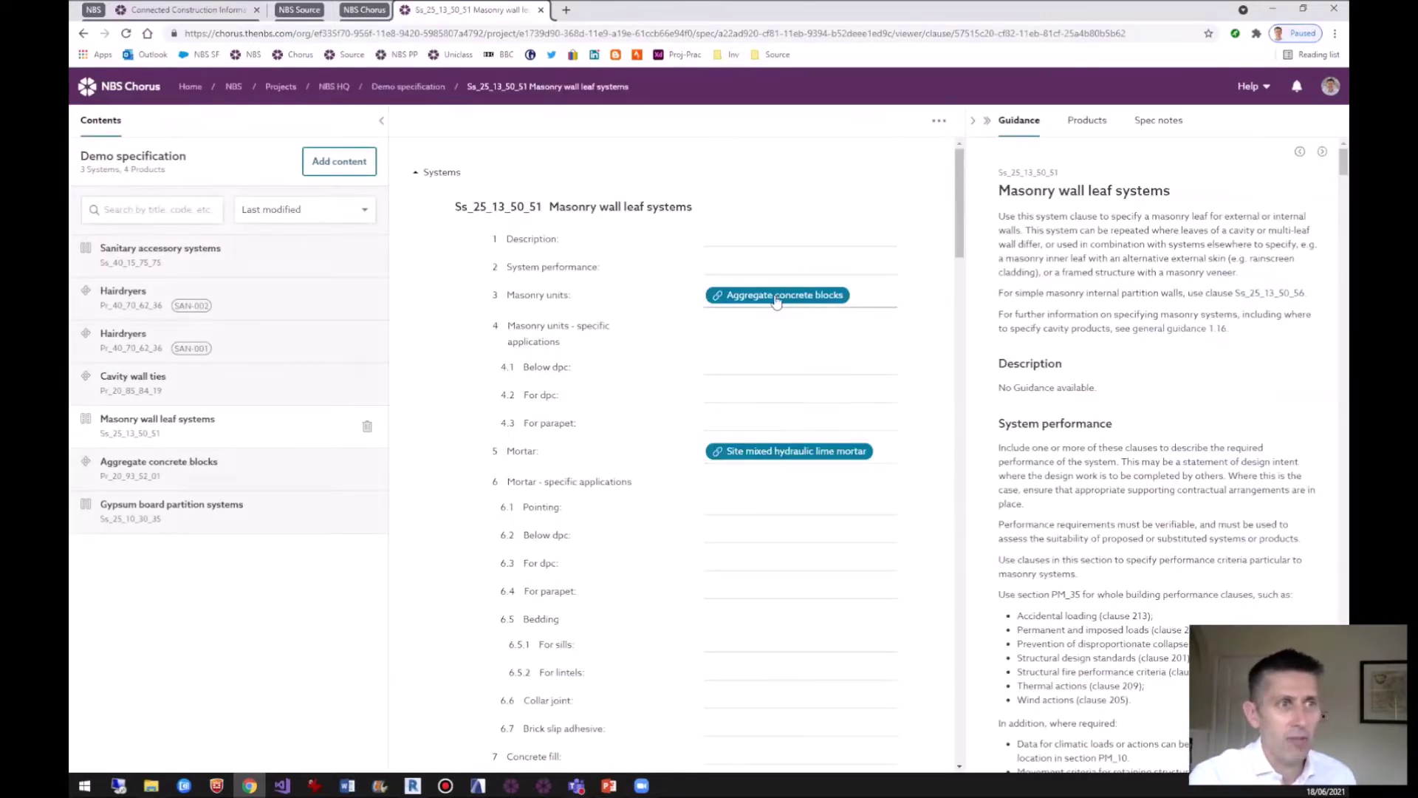
scroll(776, 297, down, 2)
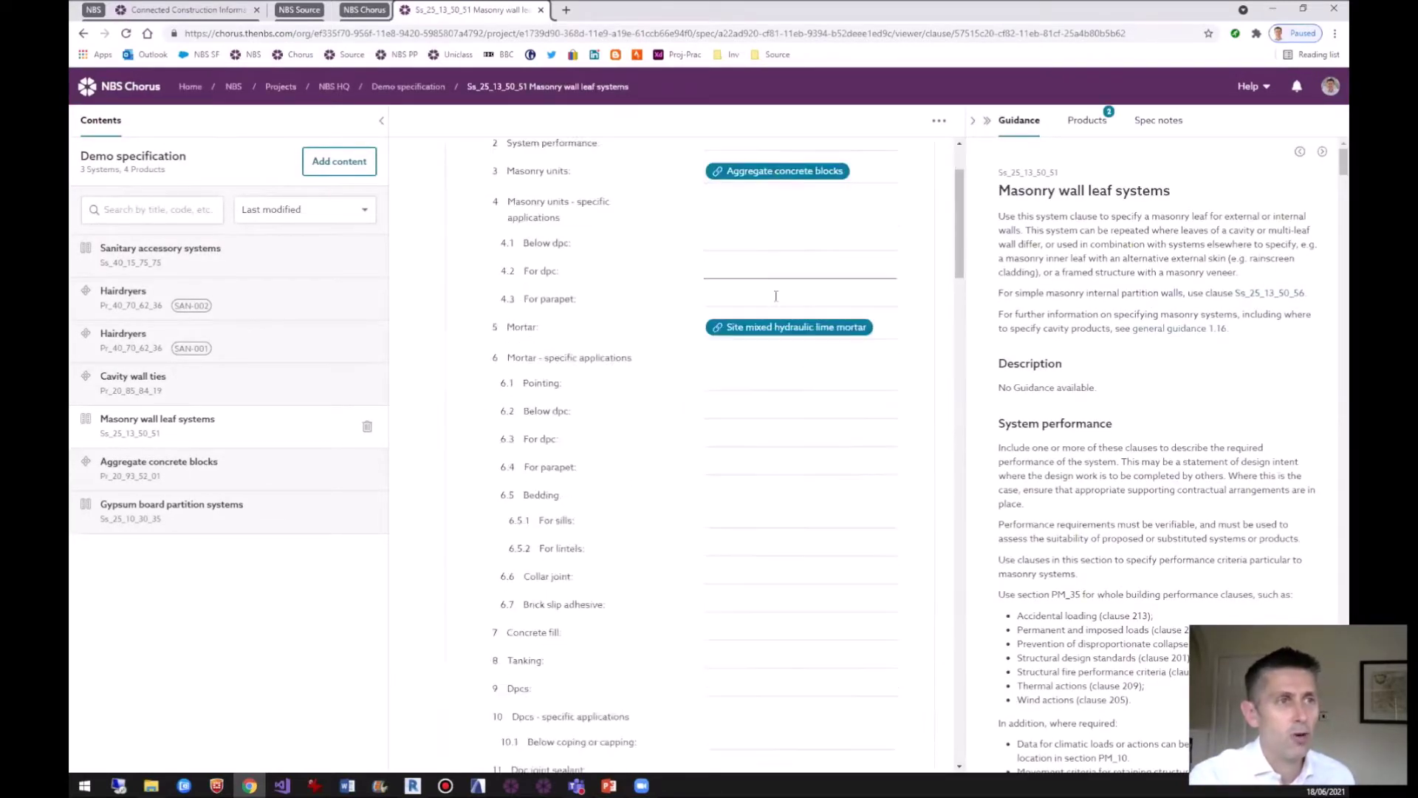
scroll(776, 297, down, 10)
scroll(580, 426, down, 2)
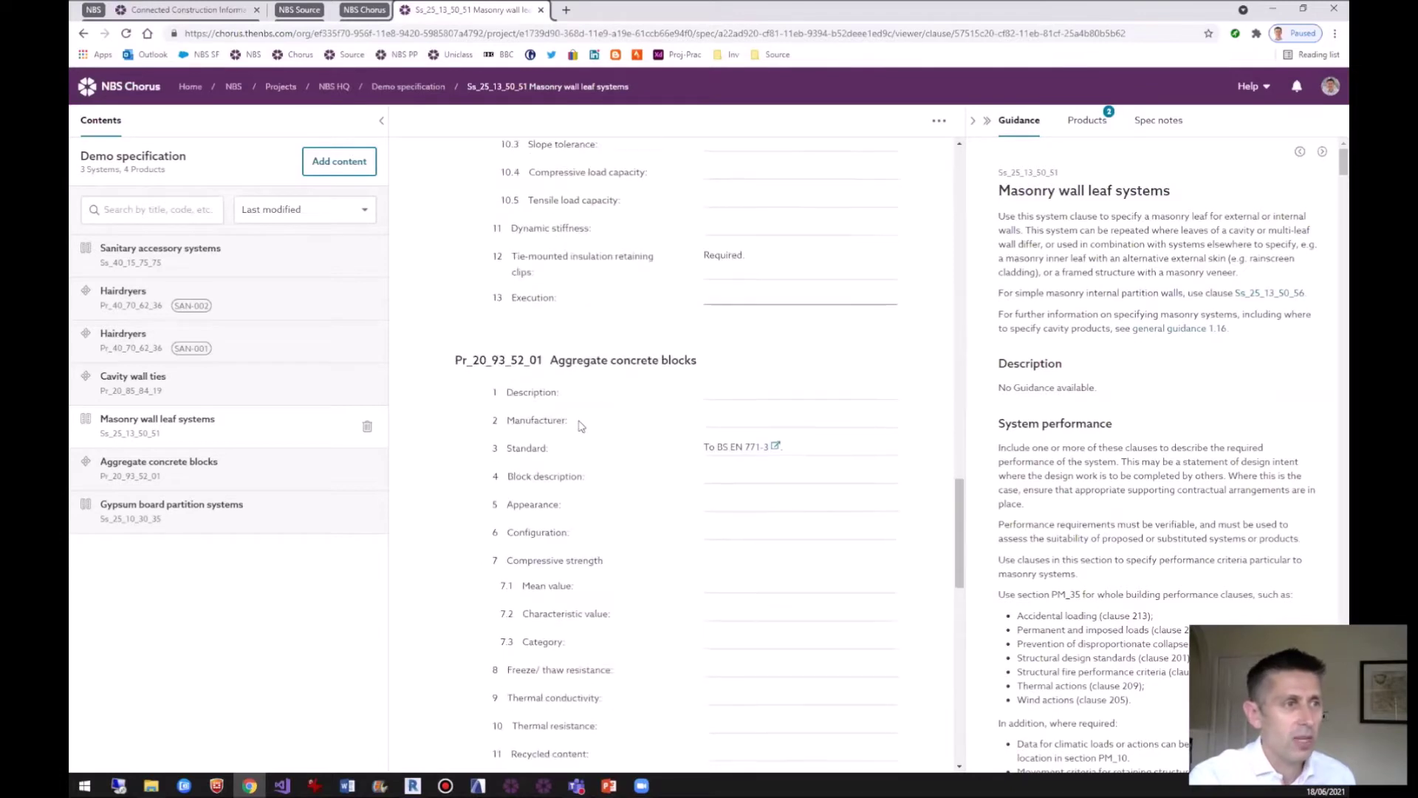
click(721, 381)
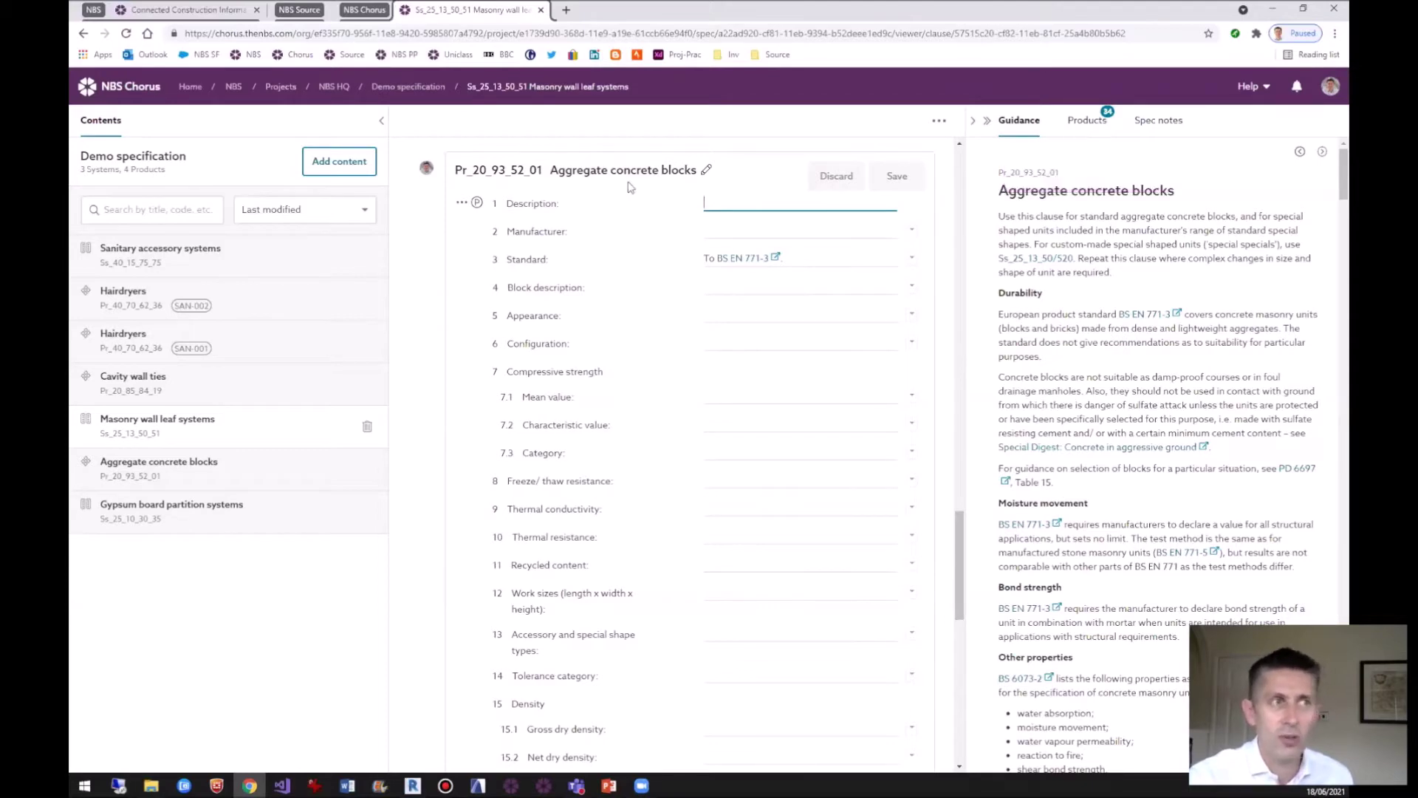
List the 34 manufacturer products for the clause and view Ash GP Concrete Blocks' details.
click(712, 229)
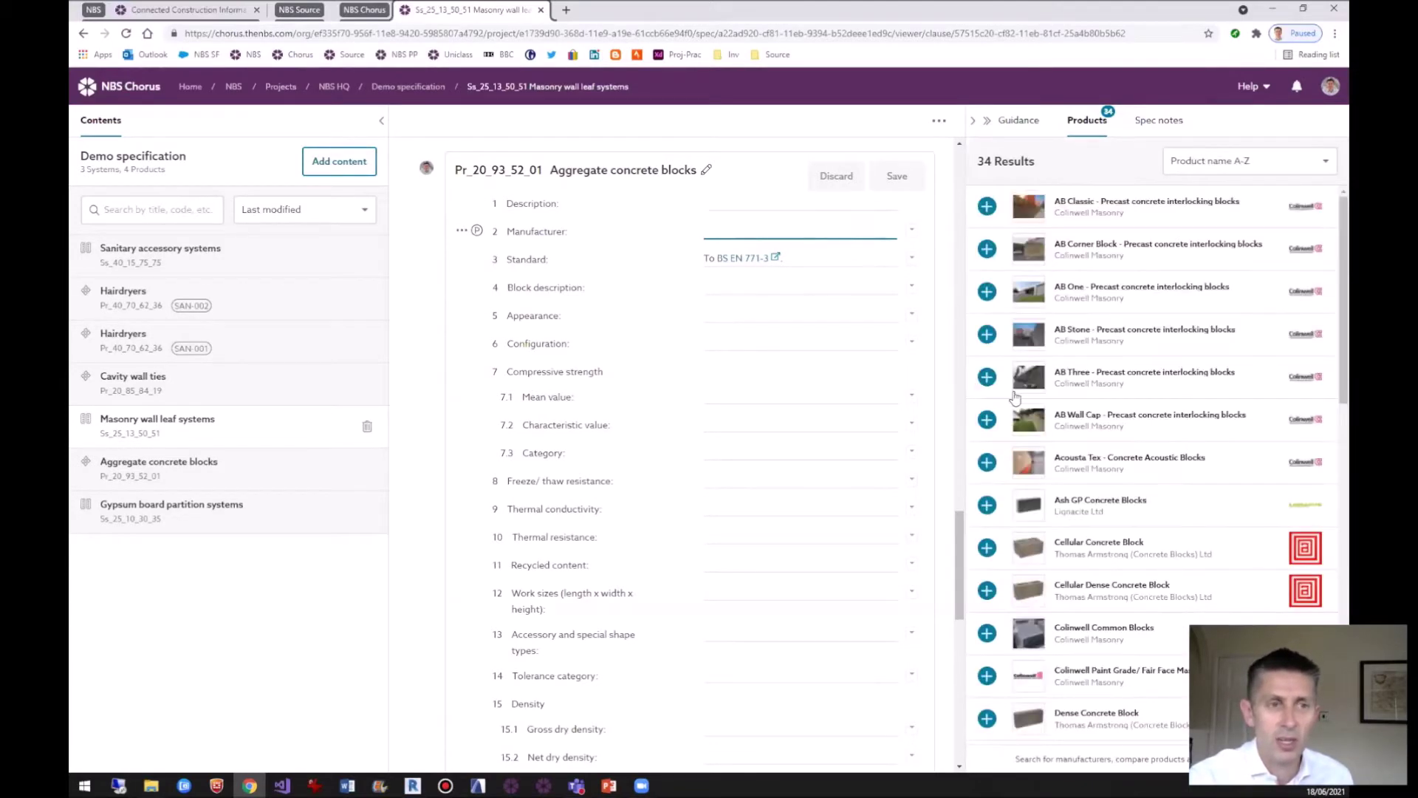
scroll(1103, 533, down, 5)
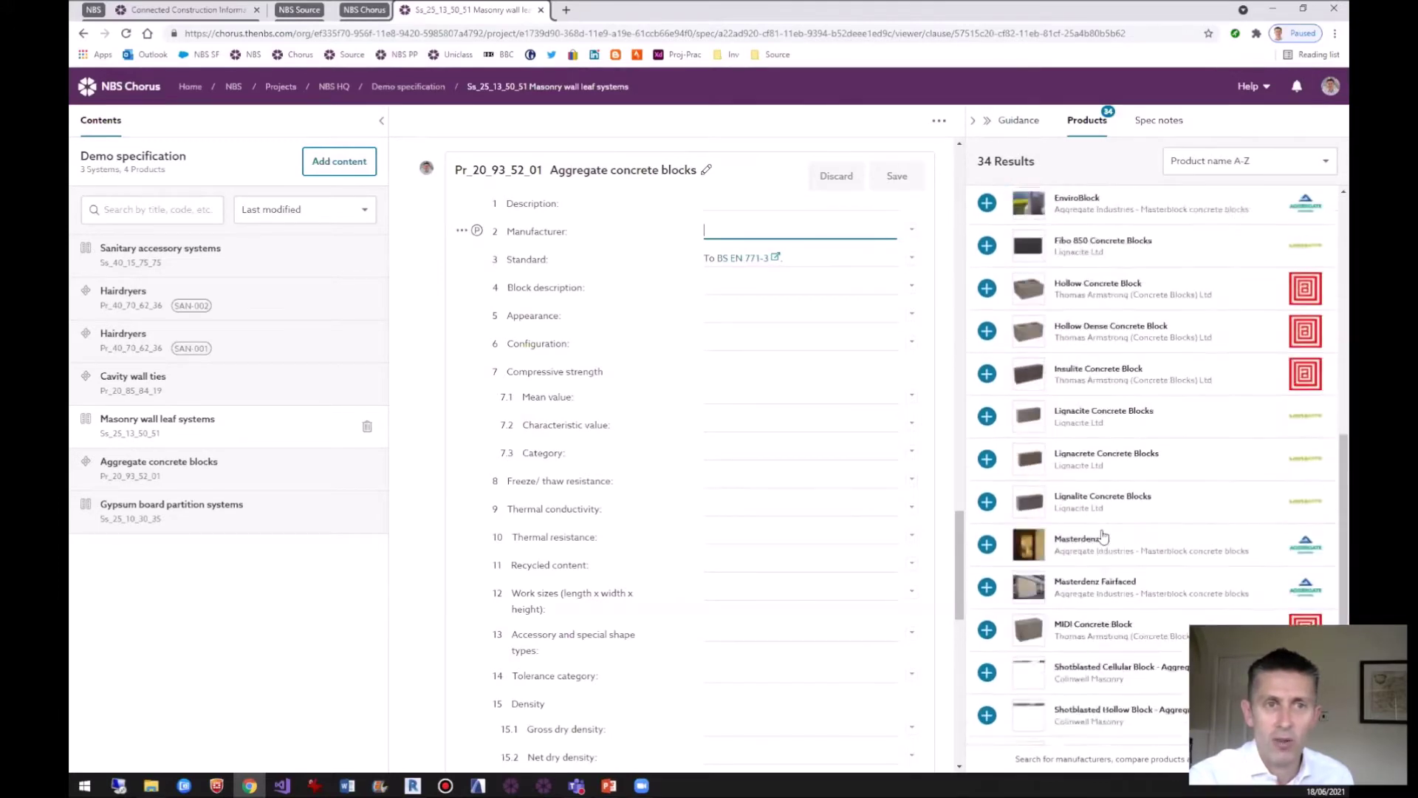
scroll(1104, 536, up, 2)
scroll(1103, 534, up, 3)
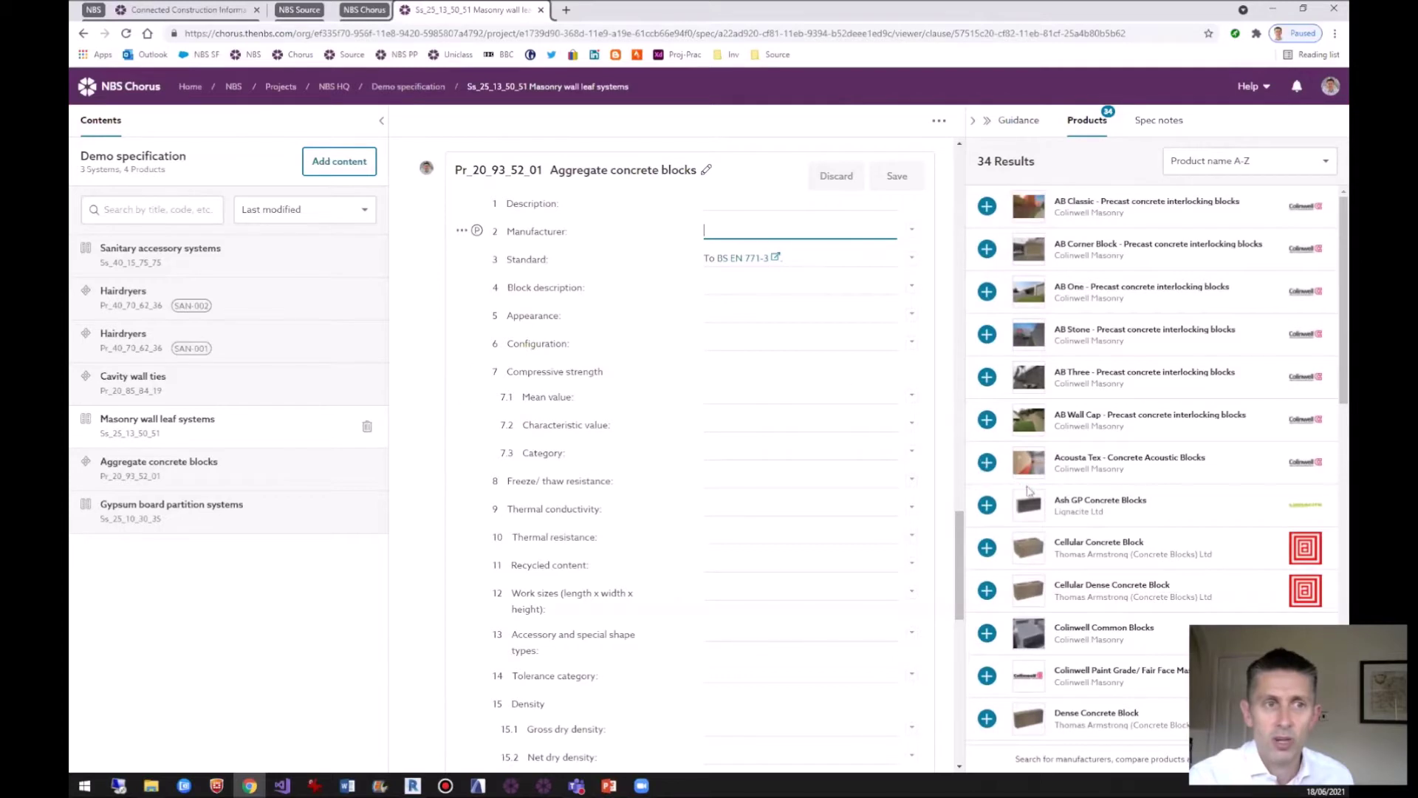
click(1053, 508)
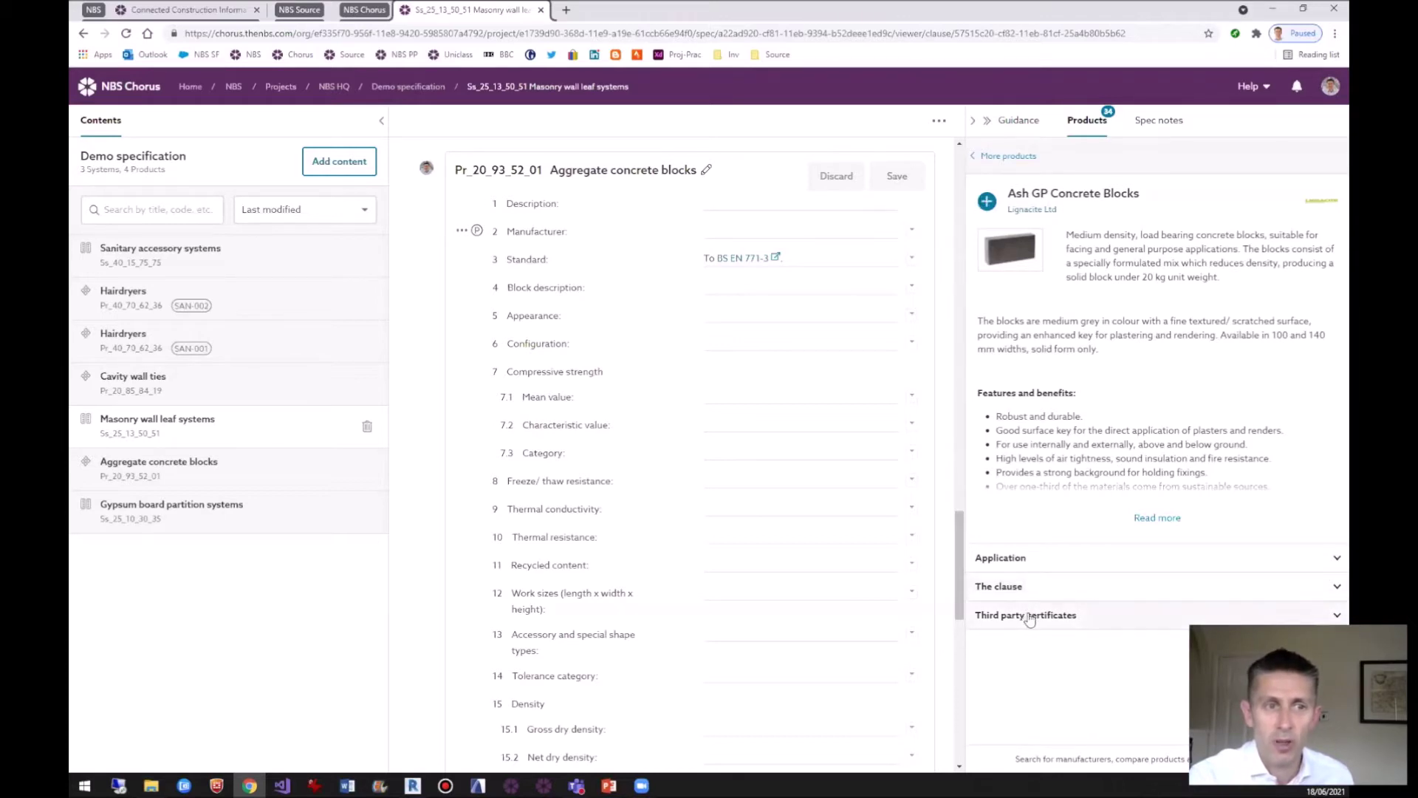
Review Ash GP Concrete Blocks' application and clause data, then add it to the clause.
click(1023, 561)
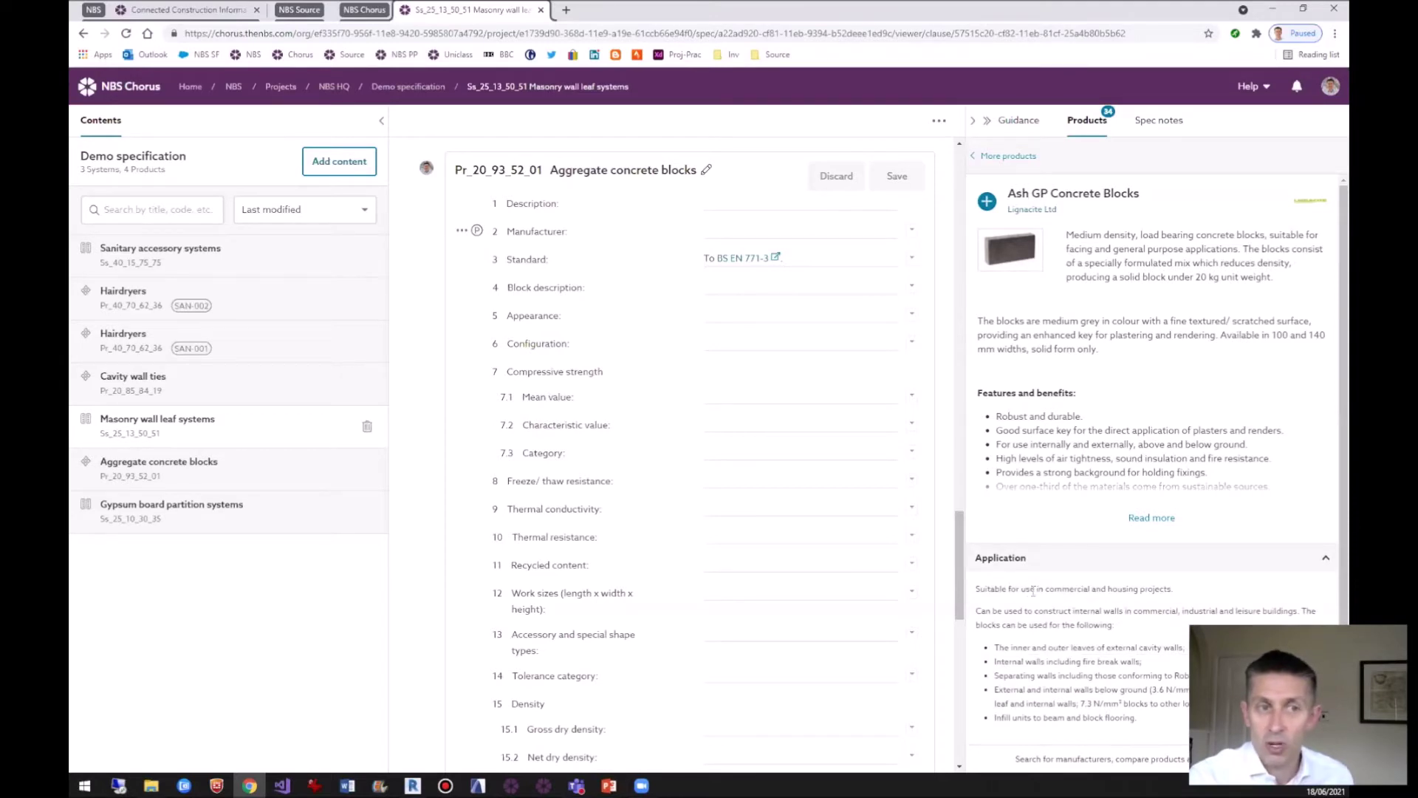
click(1028, 561)
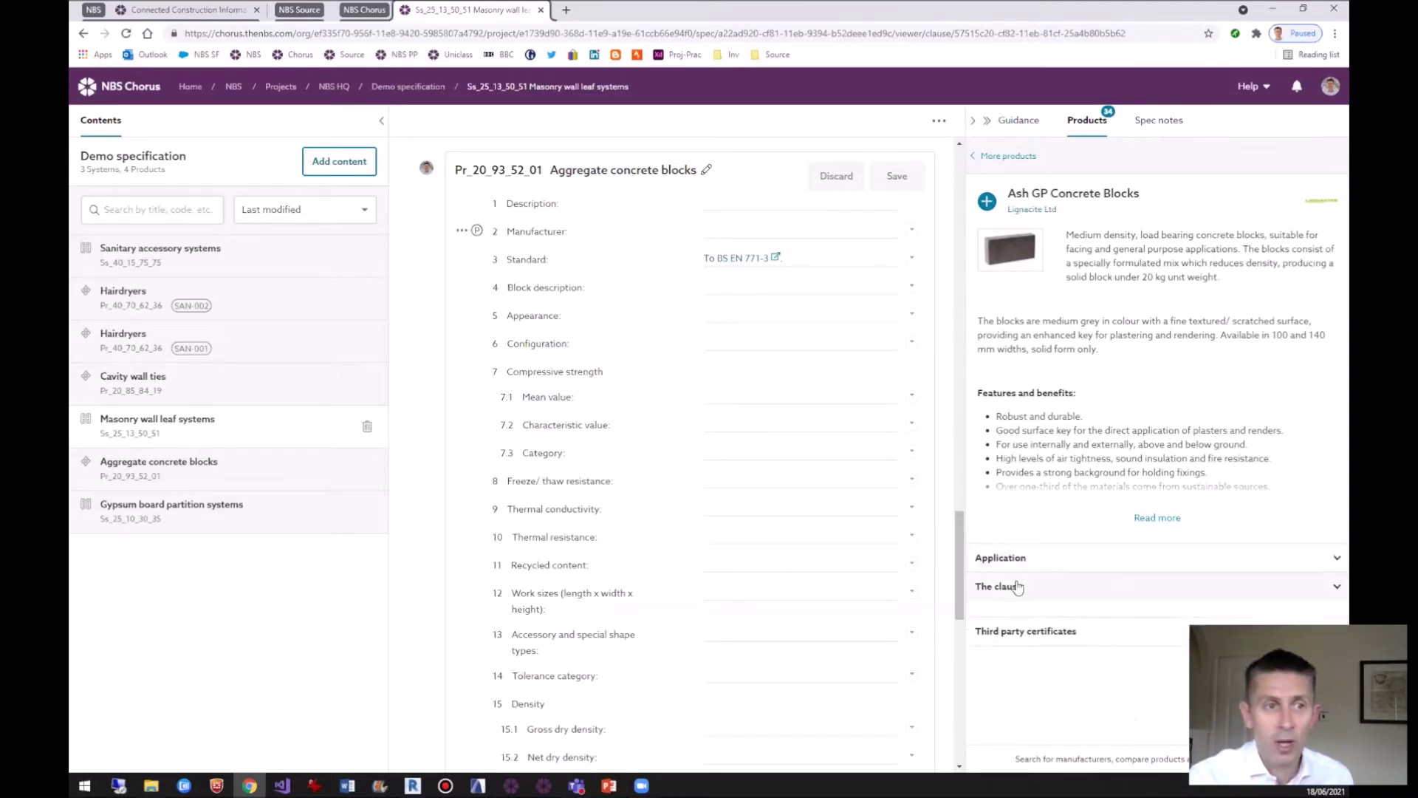
click(1017, 587)
scroll(1061, 631, down, 5)
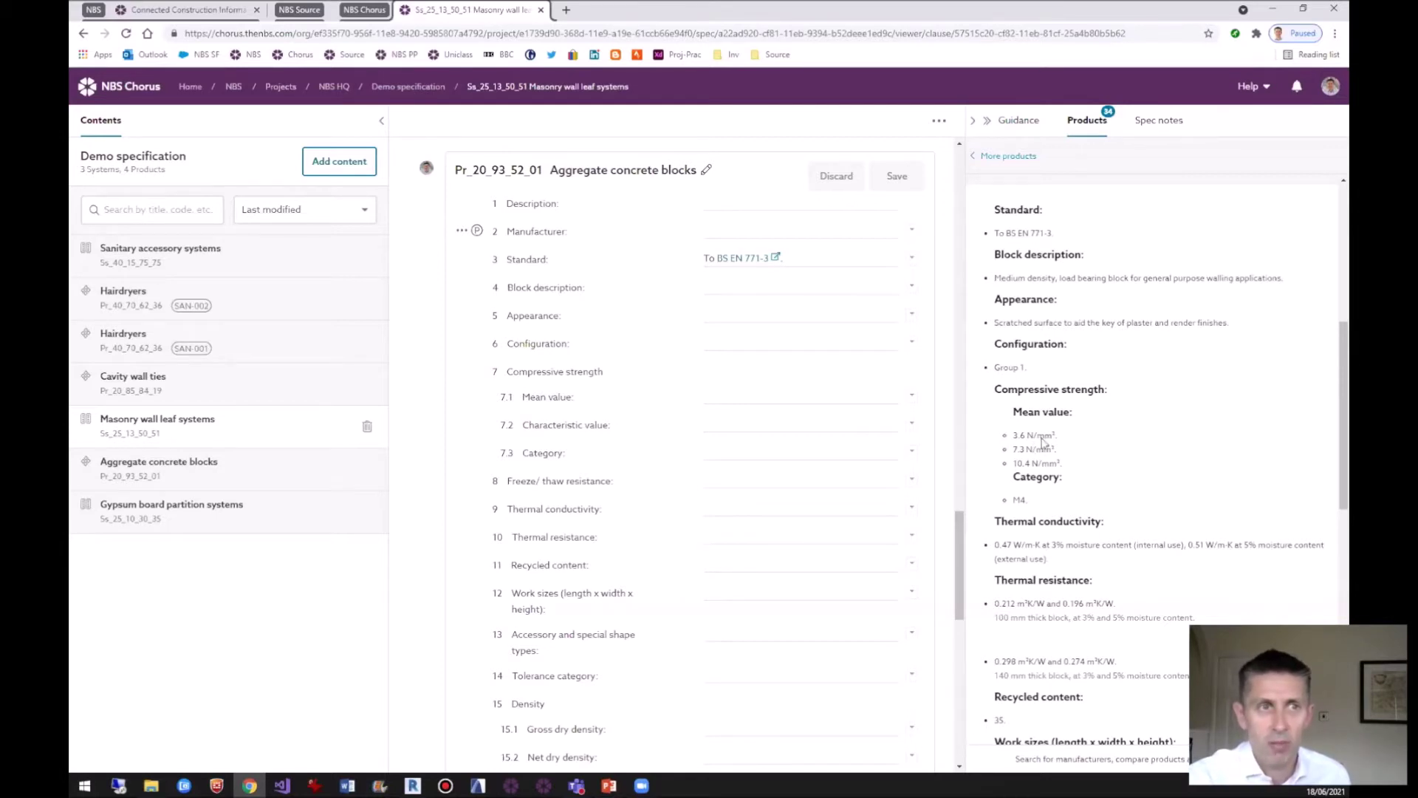
scroll(1086, 413, up, 5)
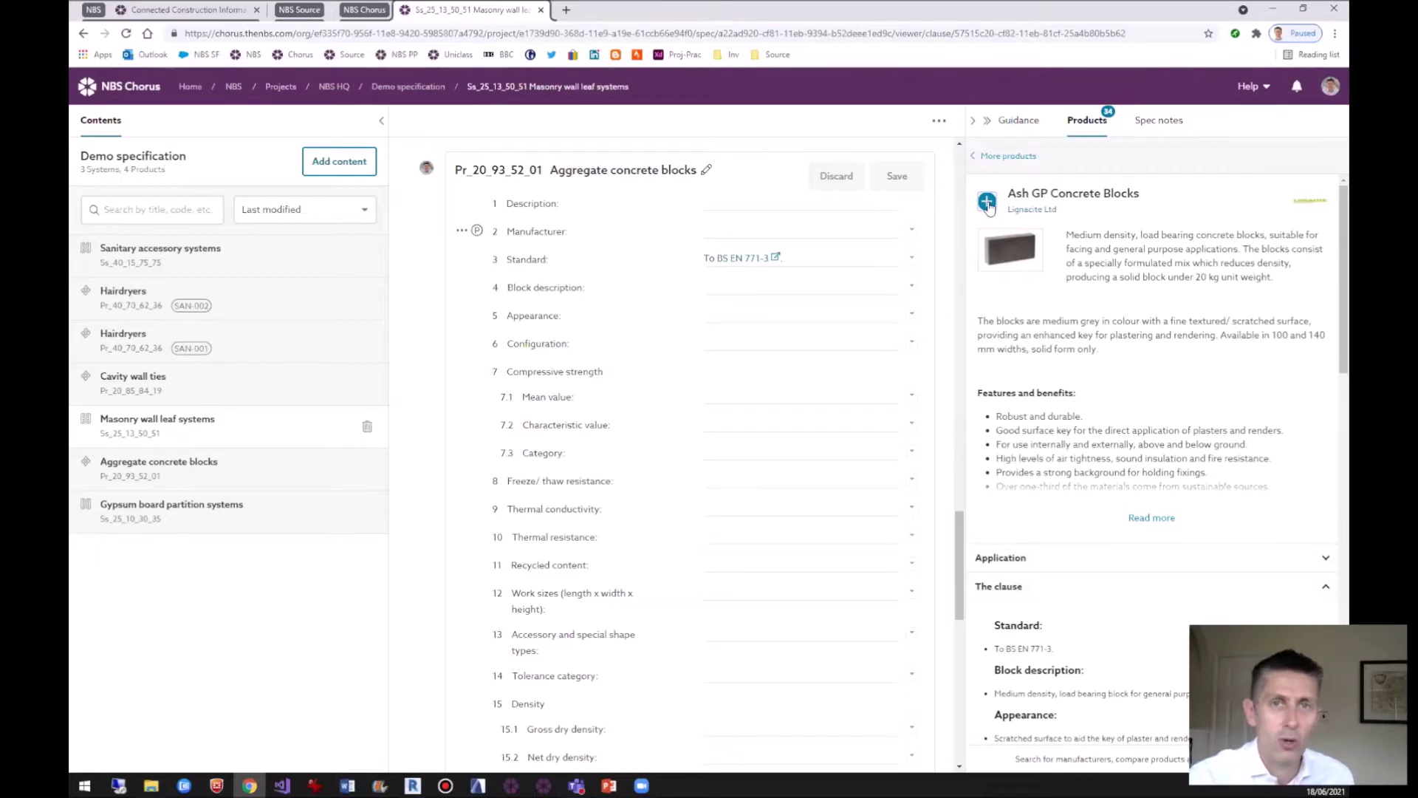
click(987, 202)
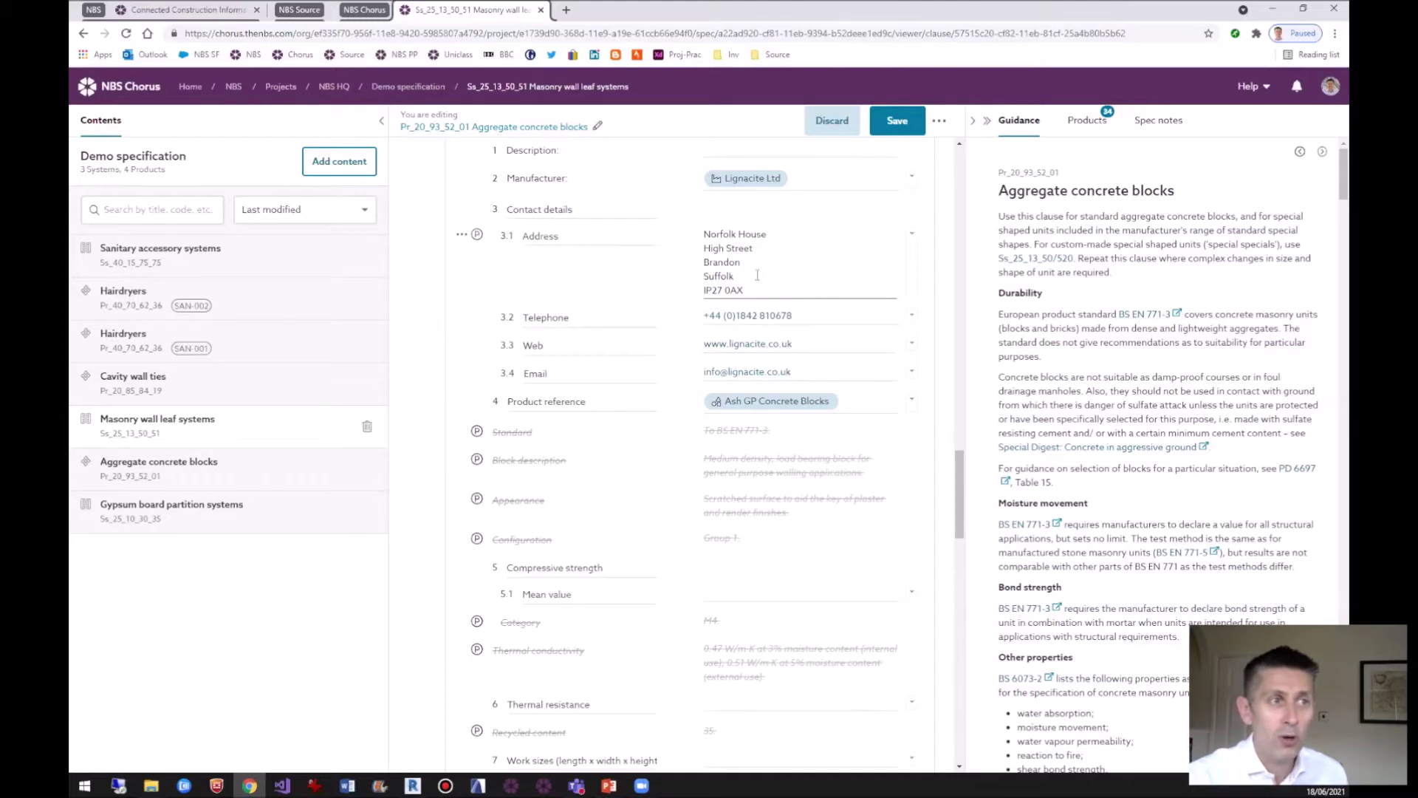
Exclude the address, telephone and web lines, and open the product's NBS Source page.
click(478, 234)
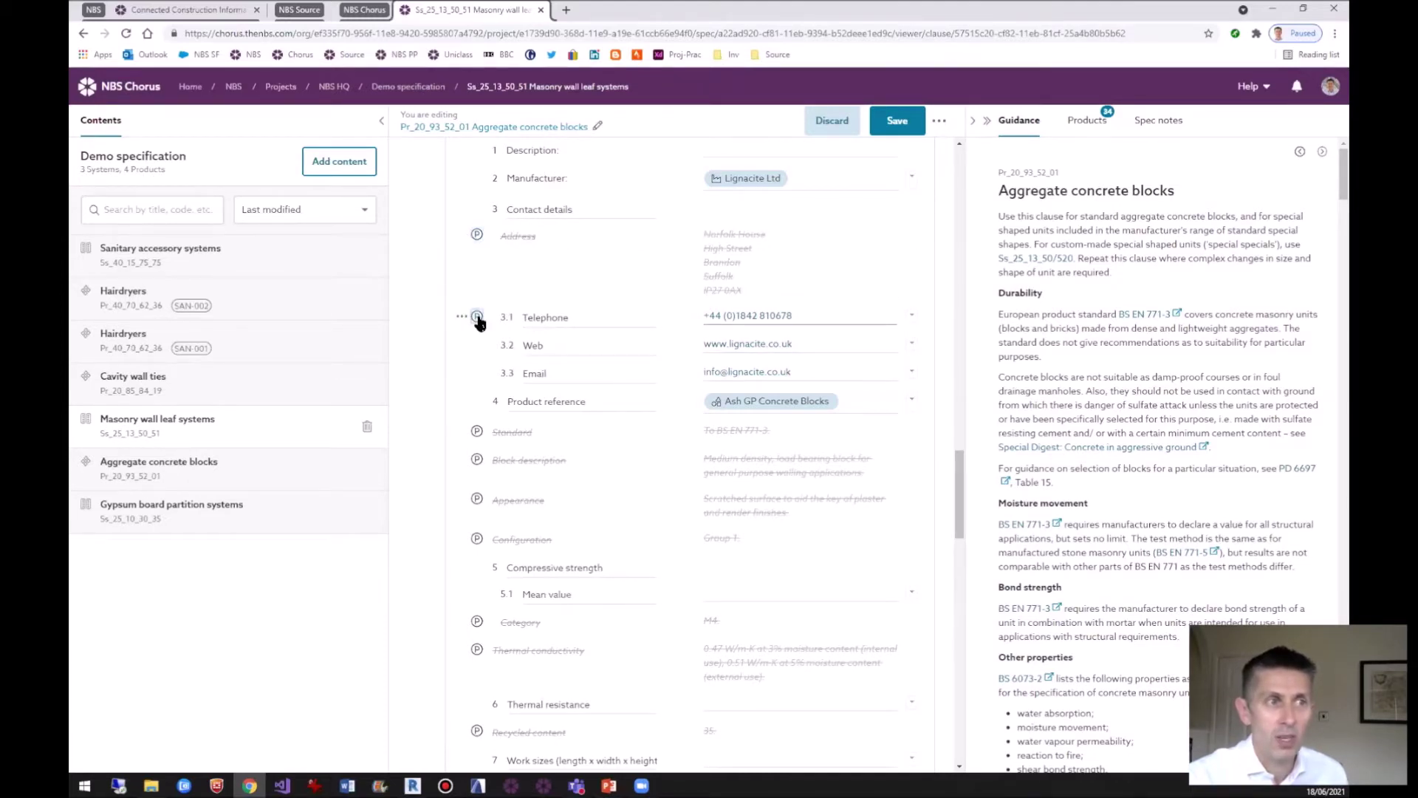
click(477, 317)
click(477, 345)
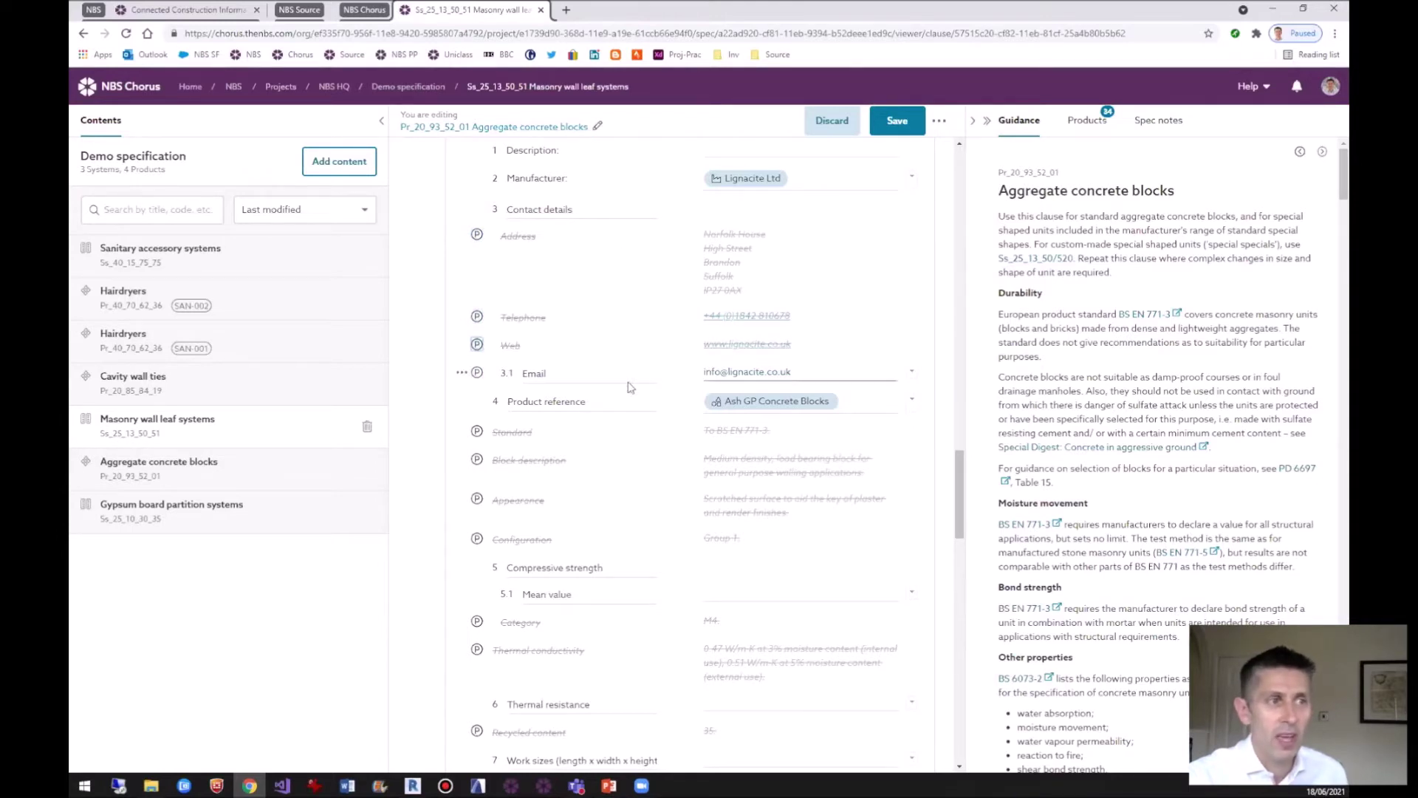
click(776, 403)
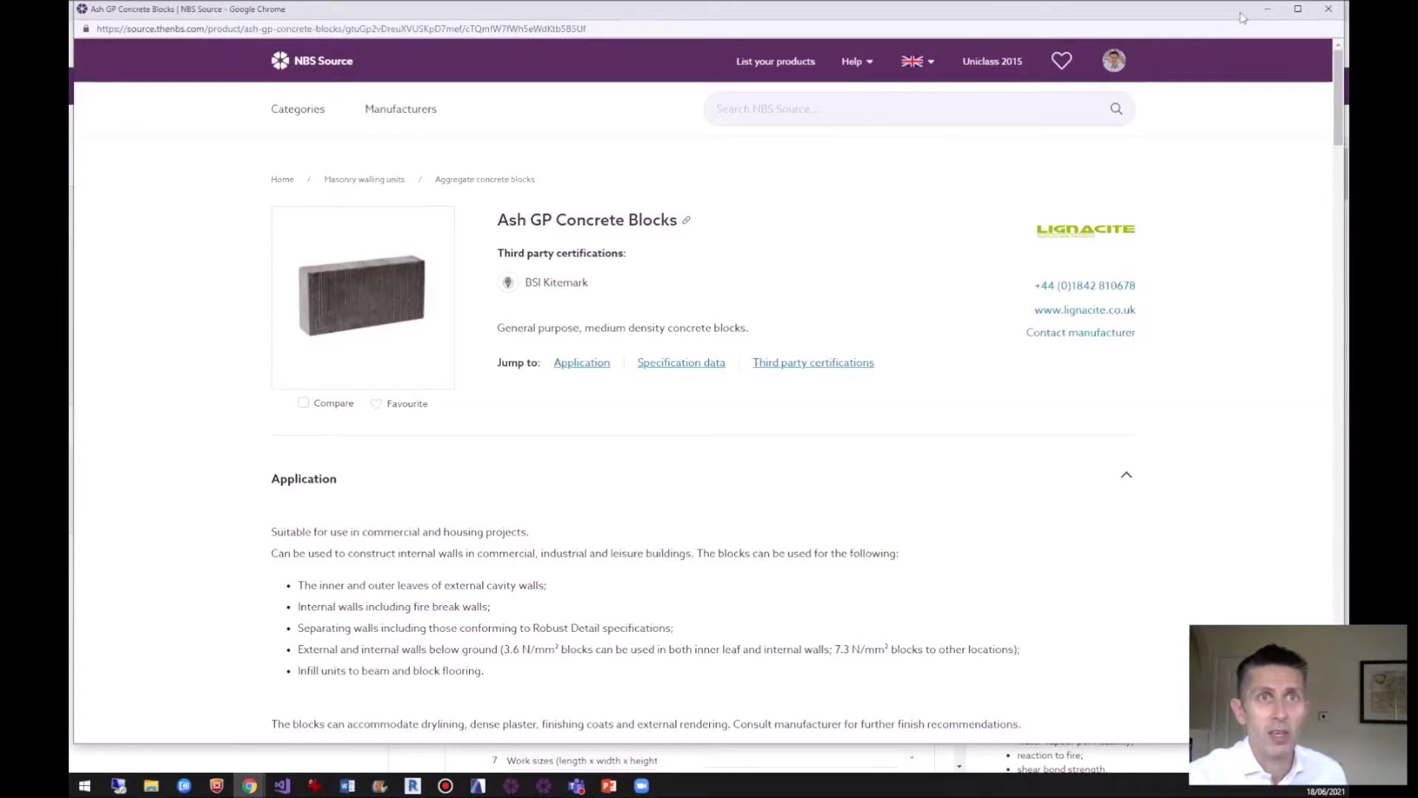
click(1322, 11)
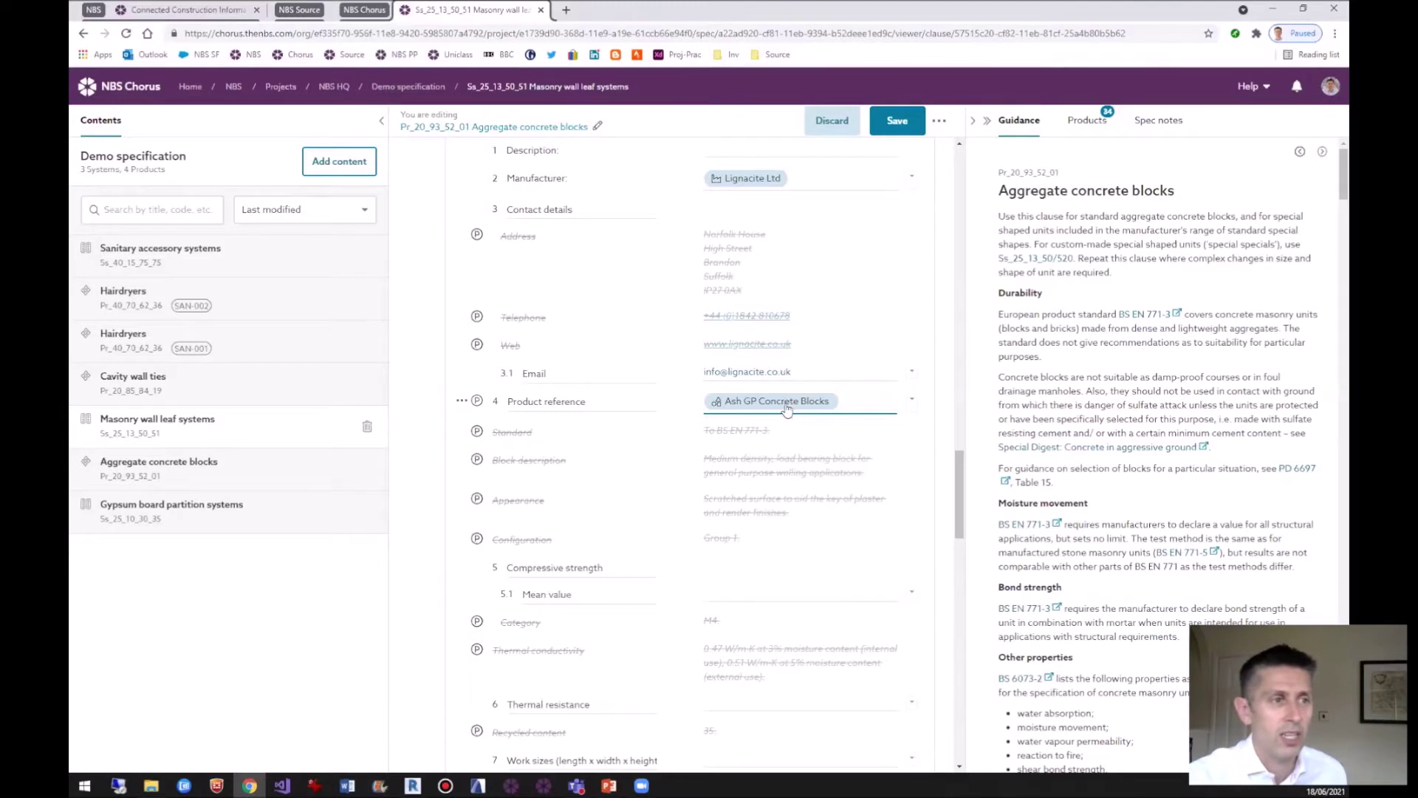
Set the compressive strength mean value to 7.3 N/mm² from the product's suggestions.
scroll(705, 497, down, 1)
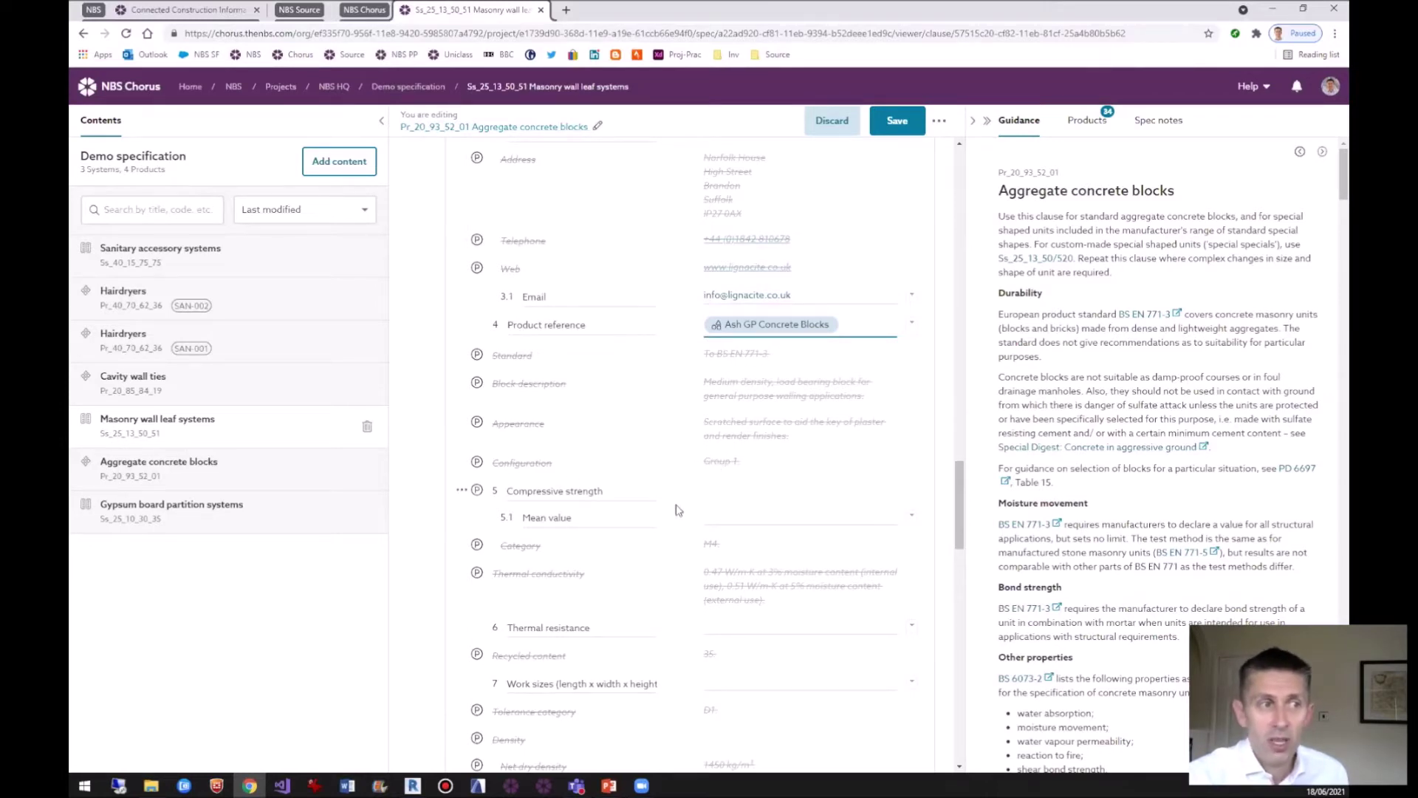
click(745, 513)
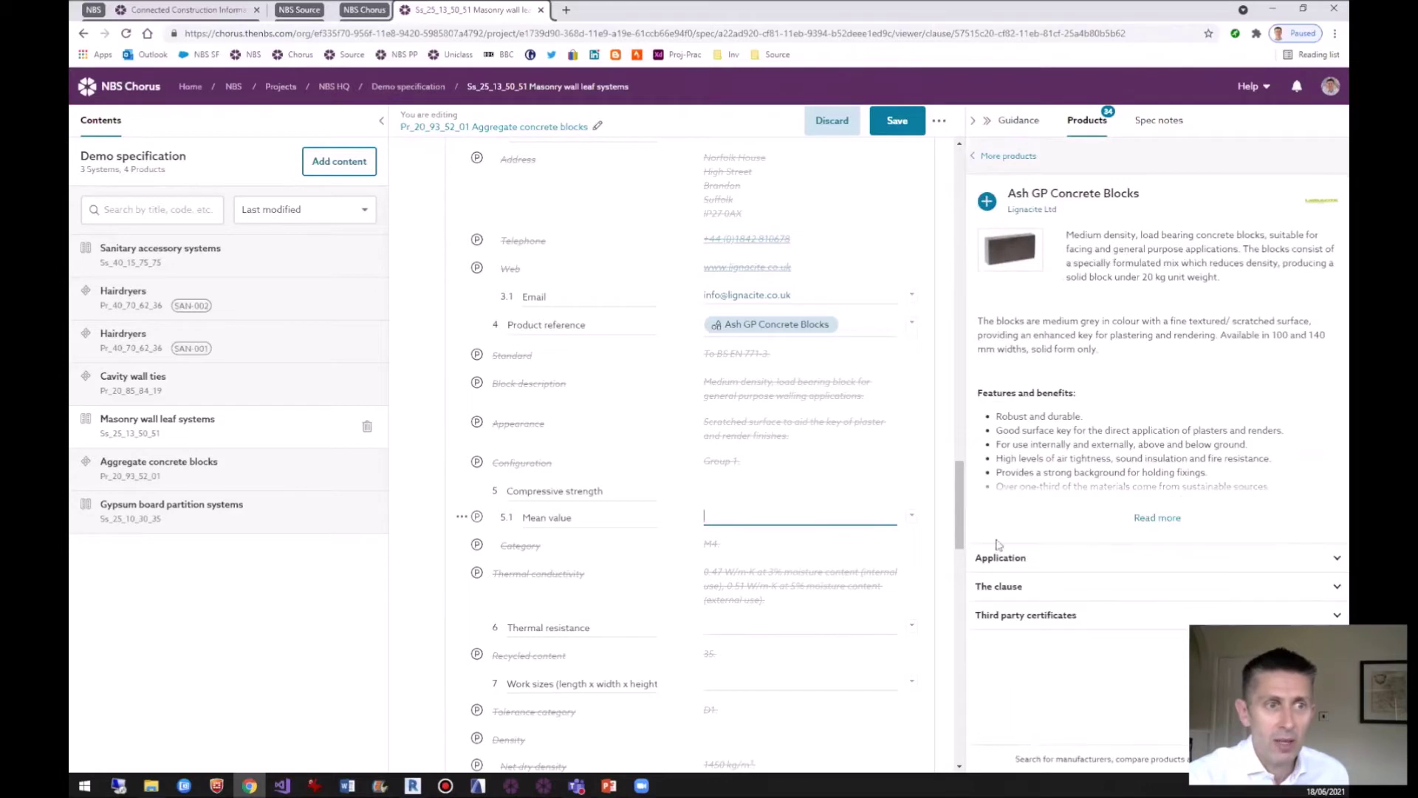
click(1009, 588)
scroll(1011, 591, down, 5)
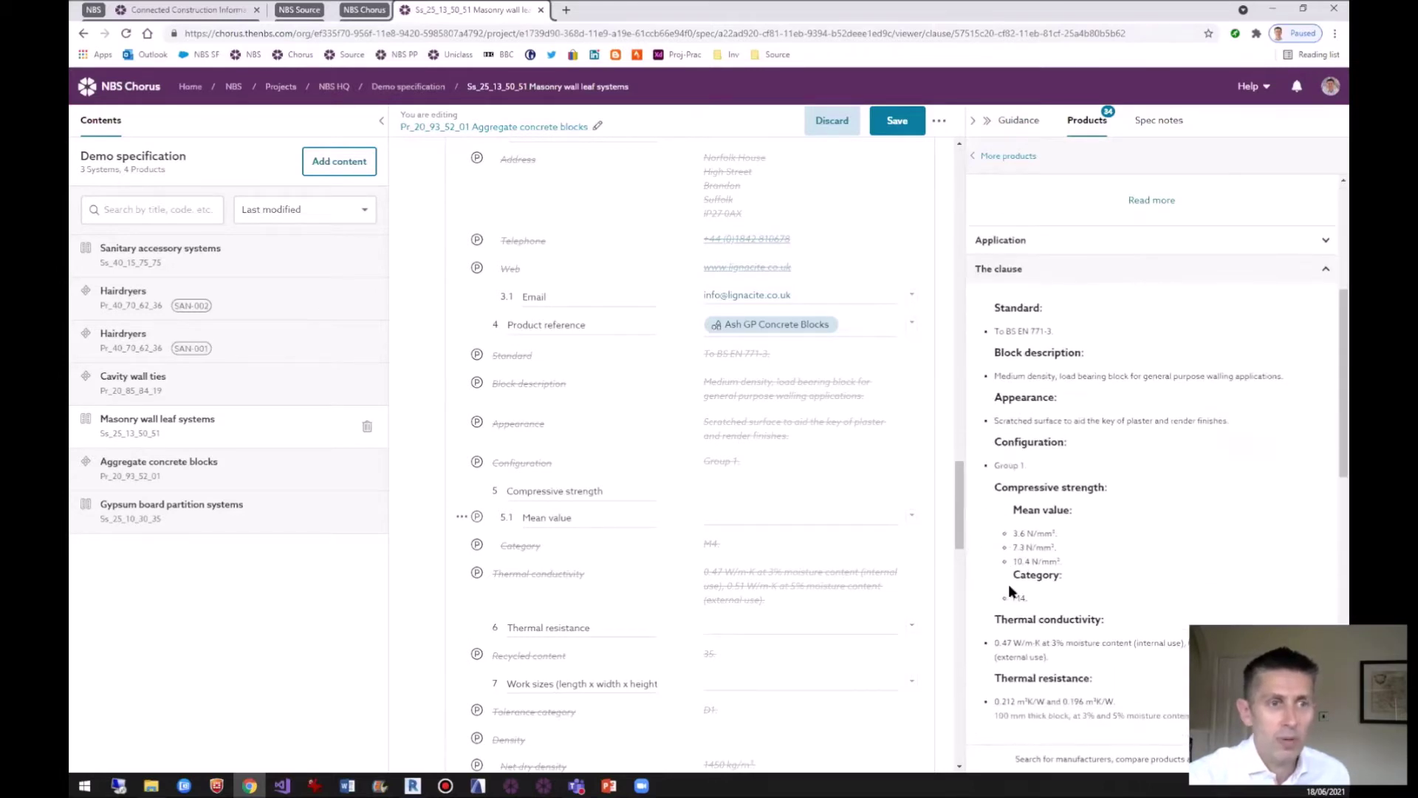
click(911, 520)
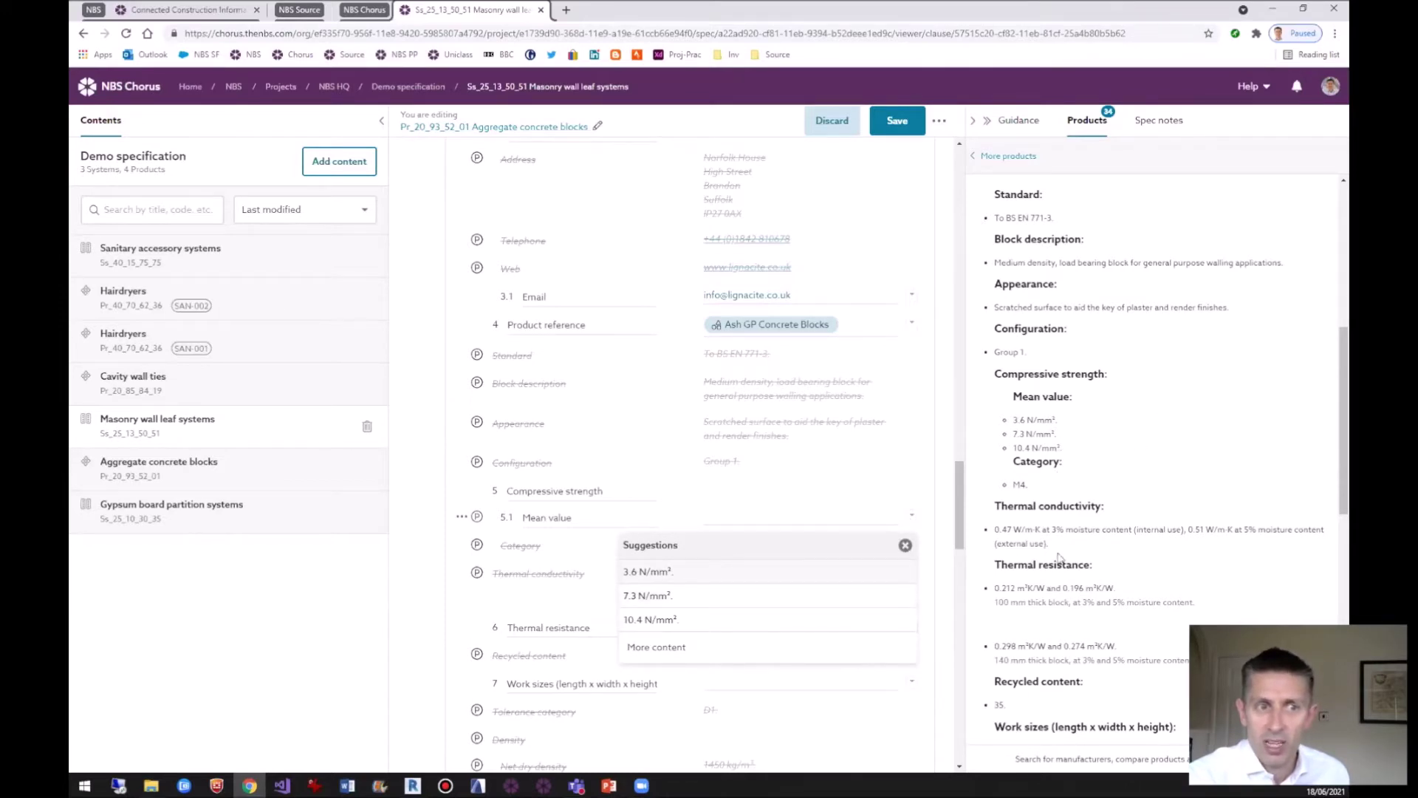
click(730, 600)
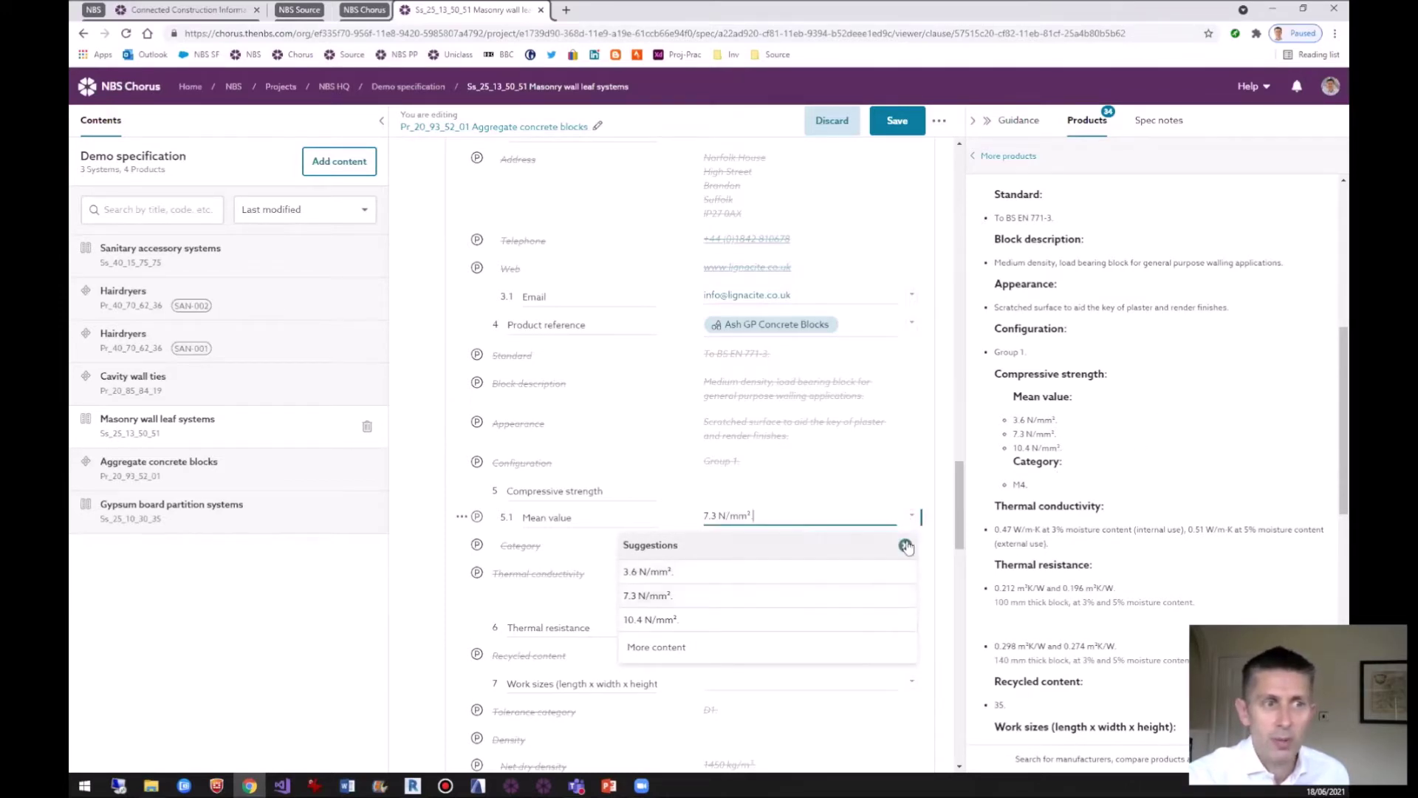
click(904, 545)
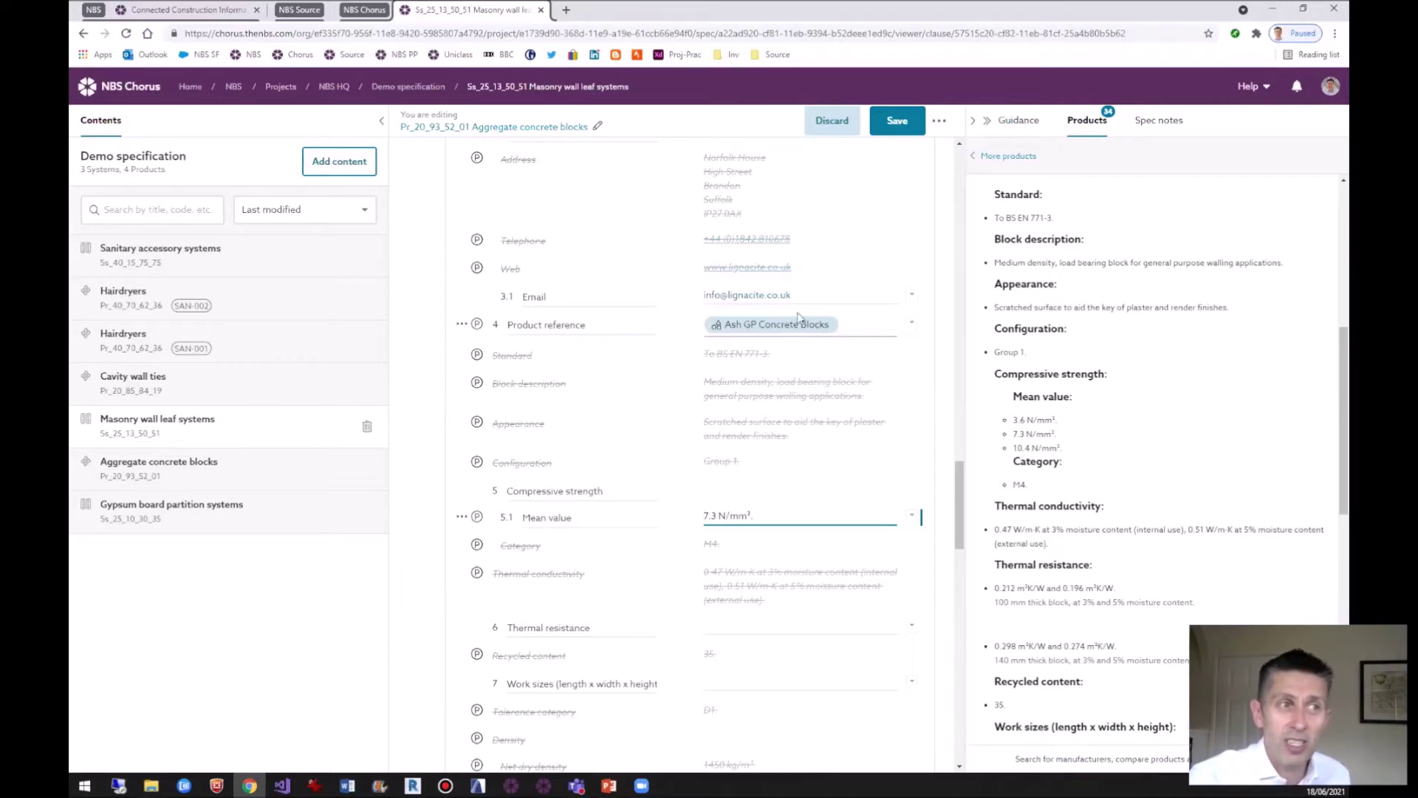
click(850, 323)
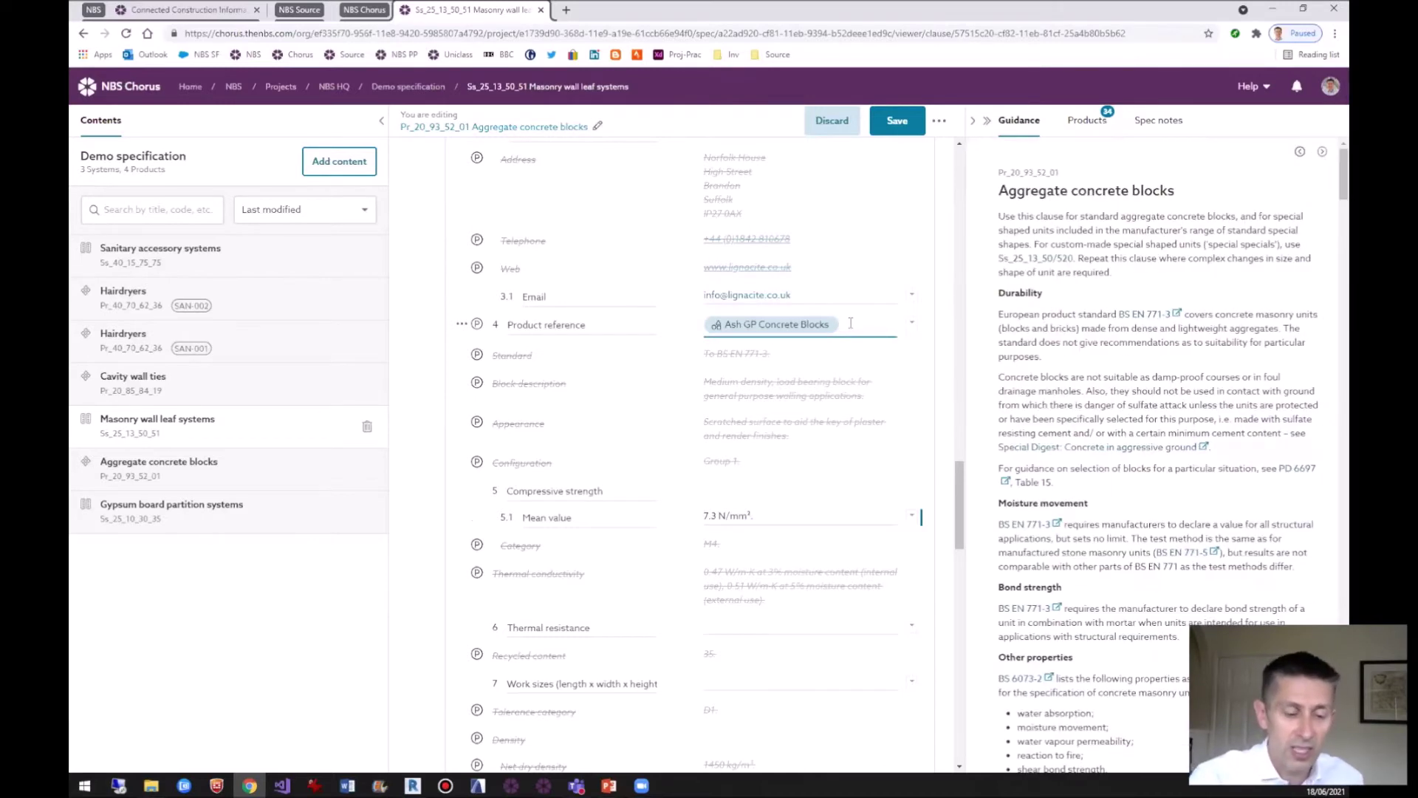
Add 'deemed to comply' to the product reference, reinstate Configuration and Tolerance category, and save.
text(deemed to comply.)
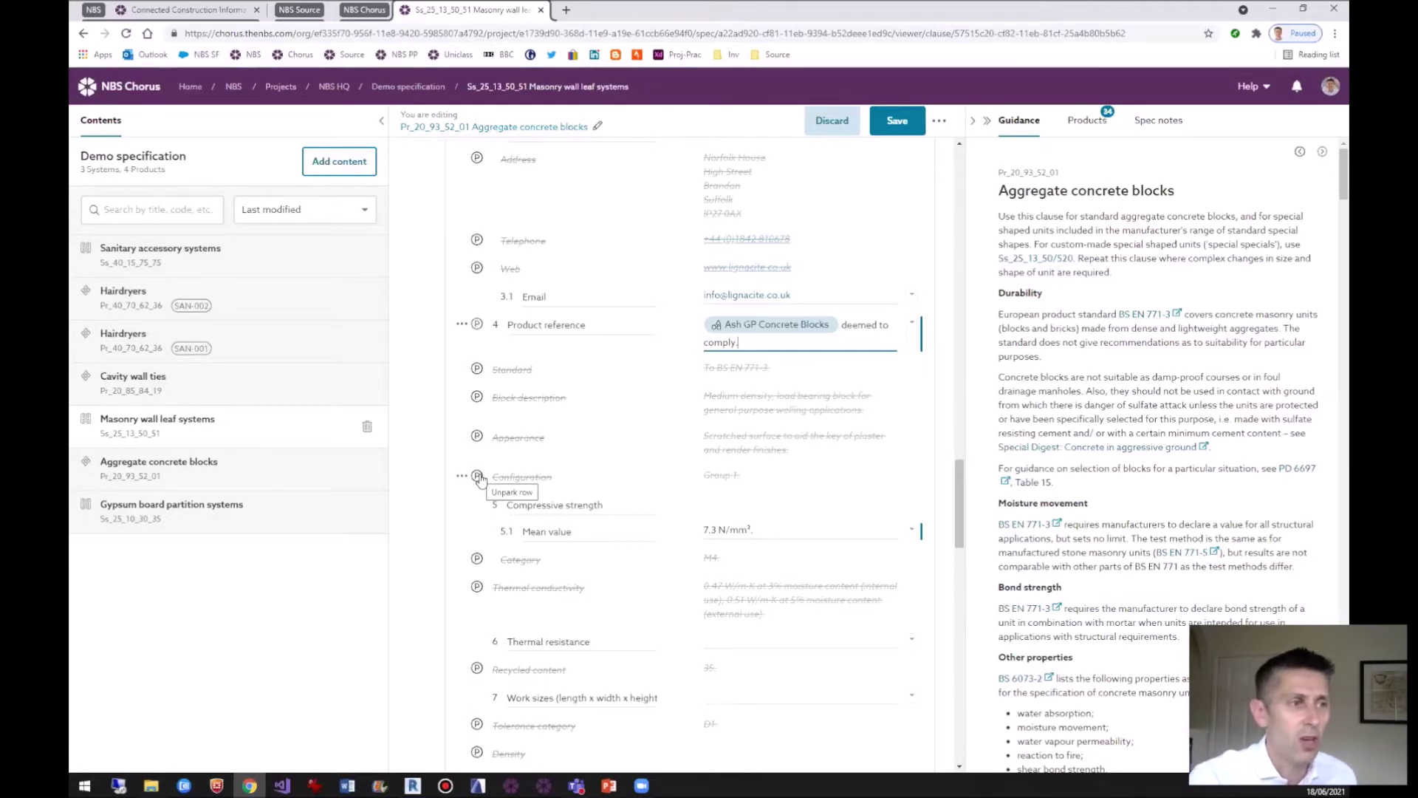
click(477, 476)
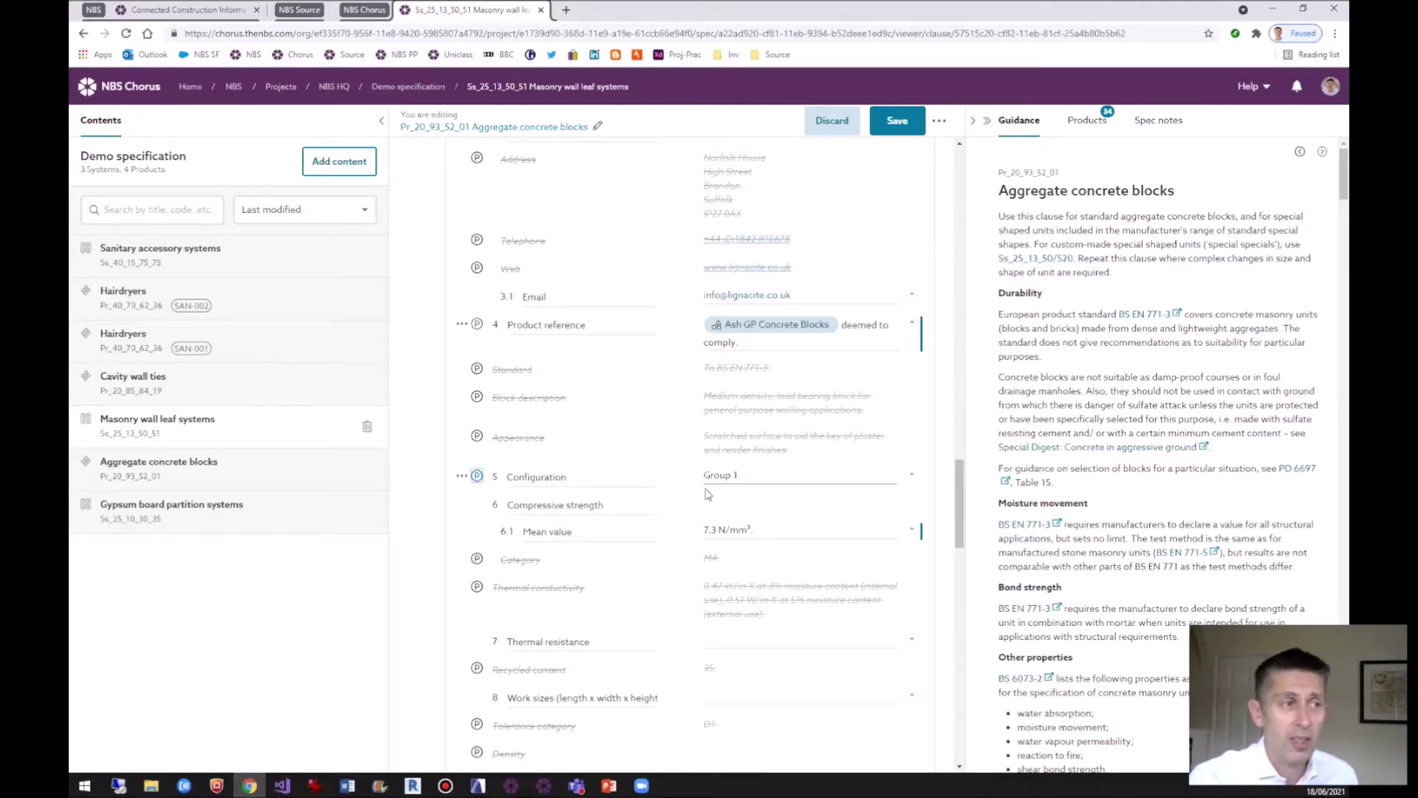
scroll(664, 546, down, 2)
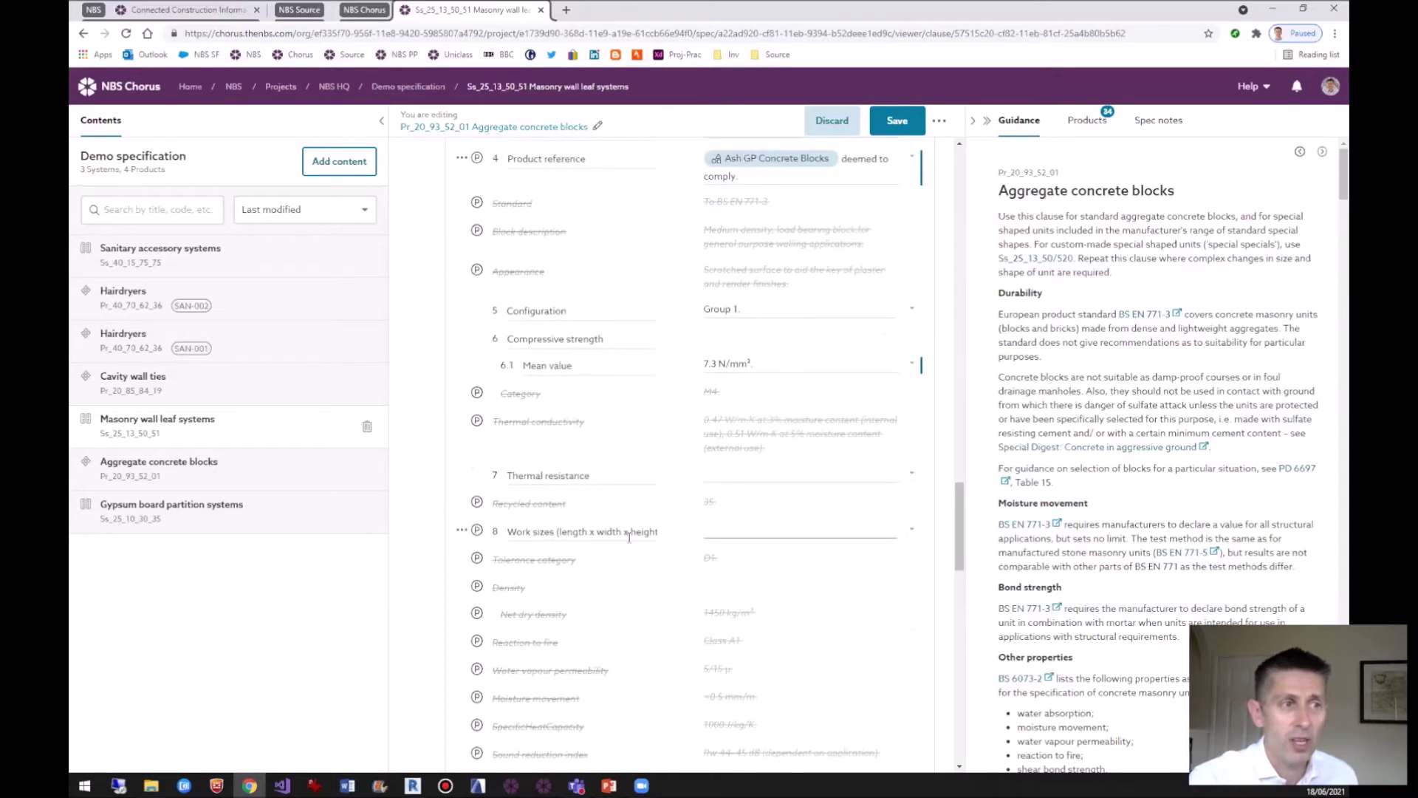
click(476, 559)
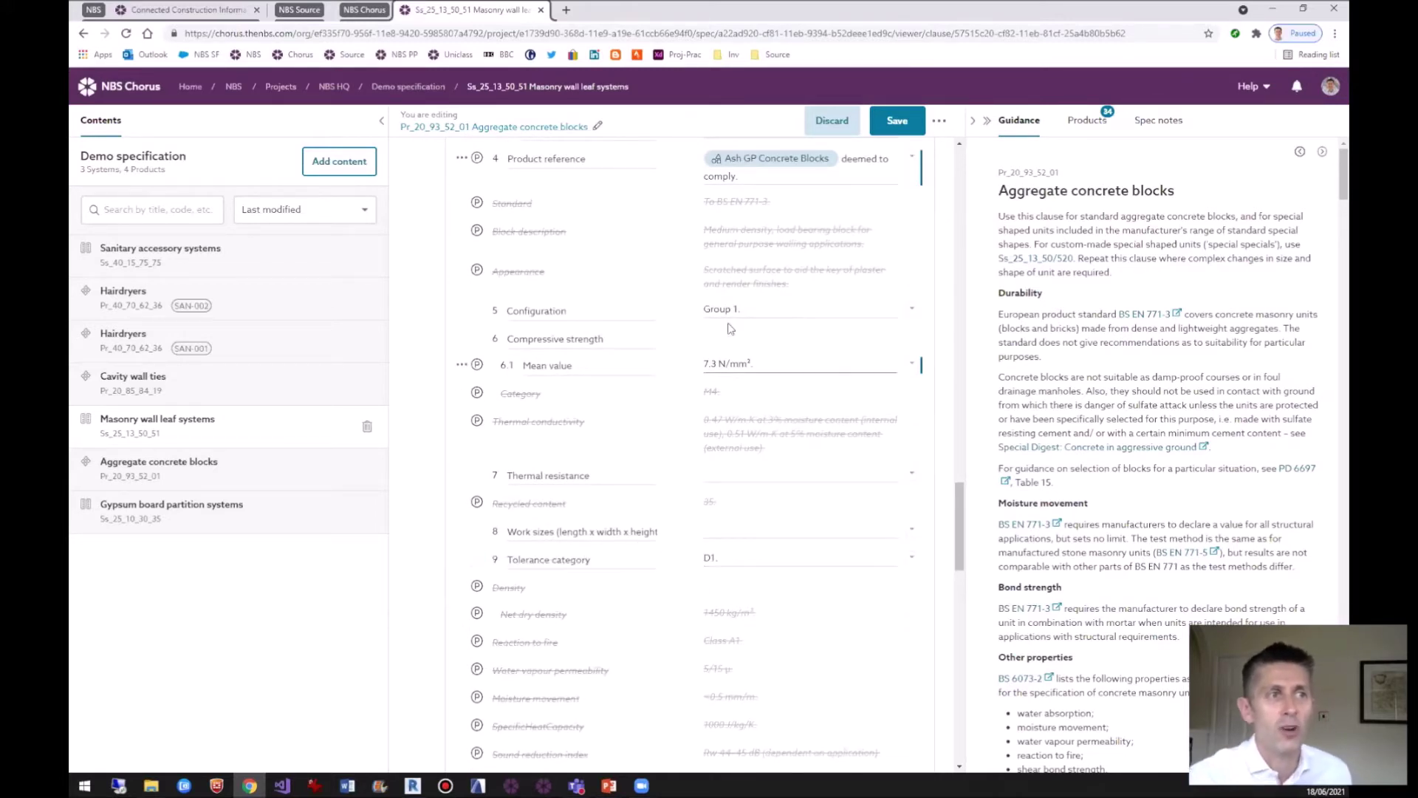
scroll(774, 325, up, 2)
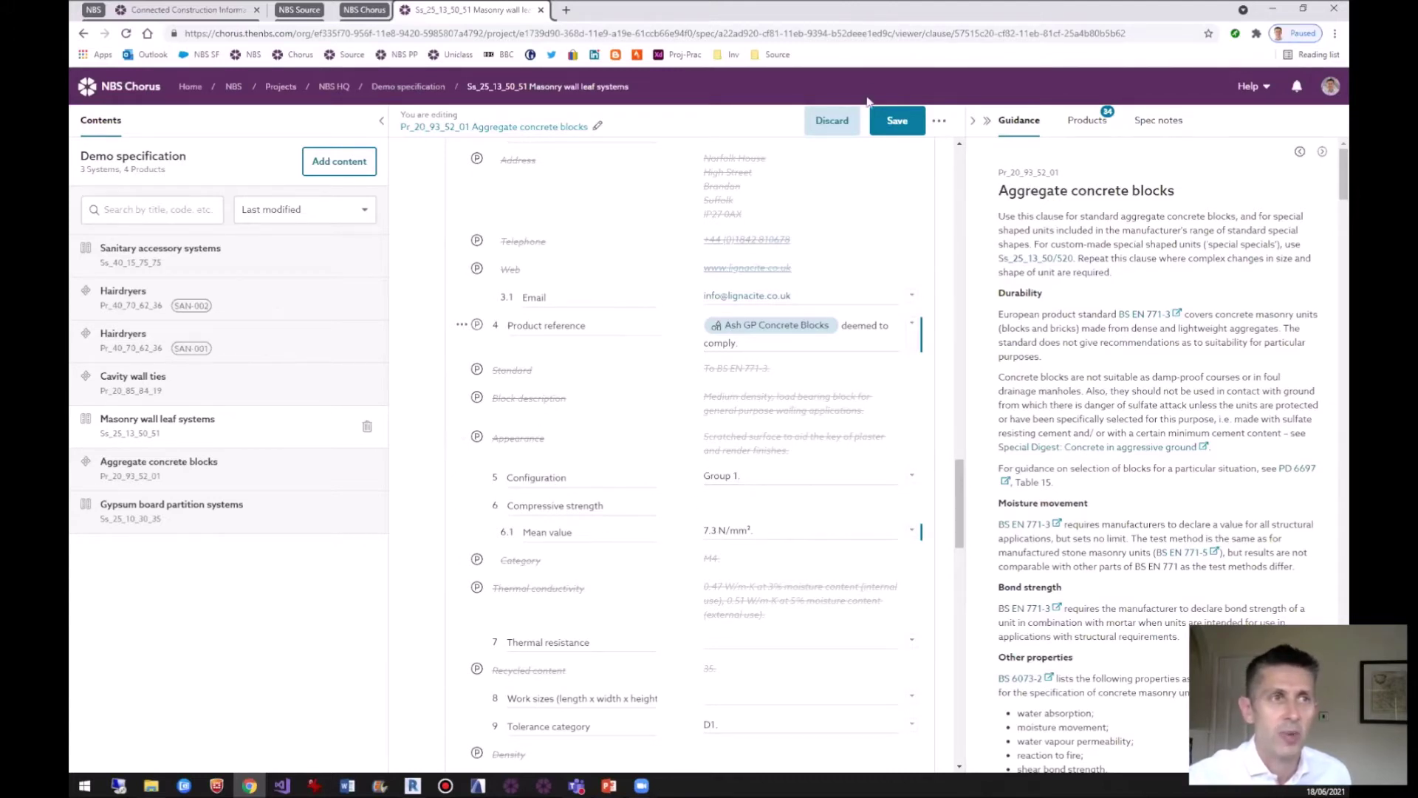
click(895, 122)
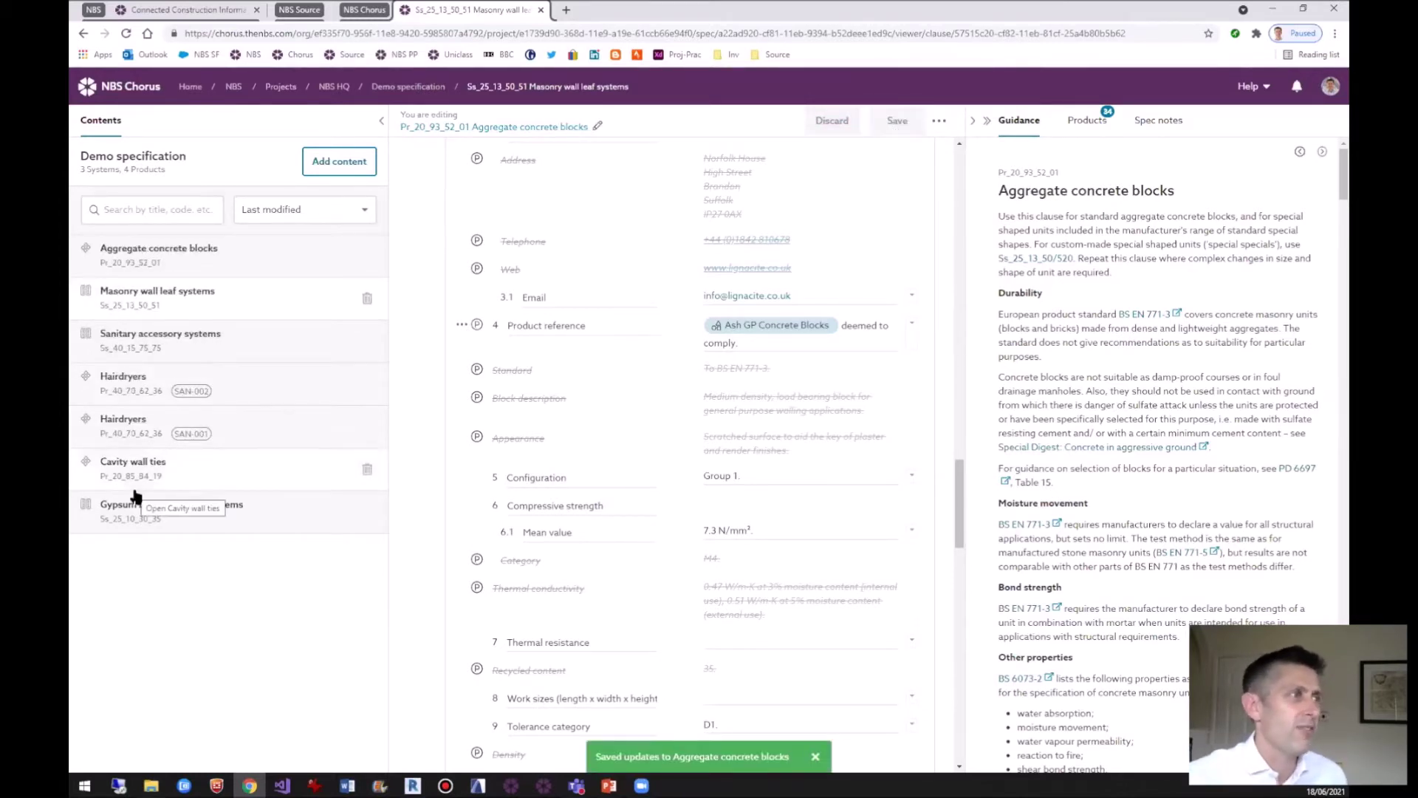
Edit the Gypsum board partition systems clause and list its 71 Knauf system manufacturer products.
click(186, 522)
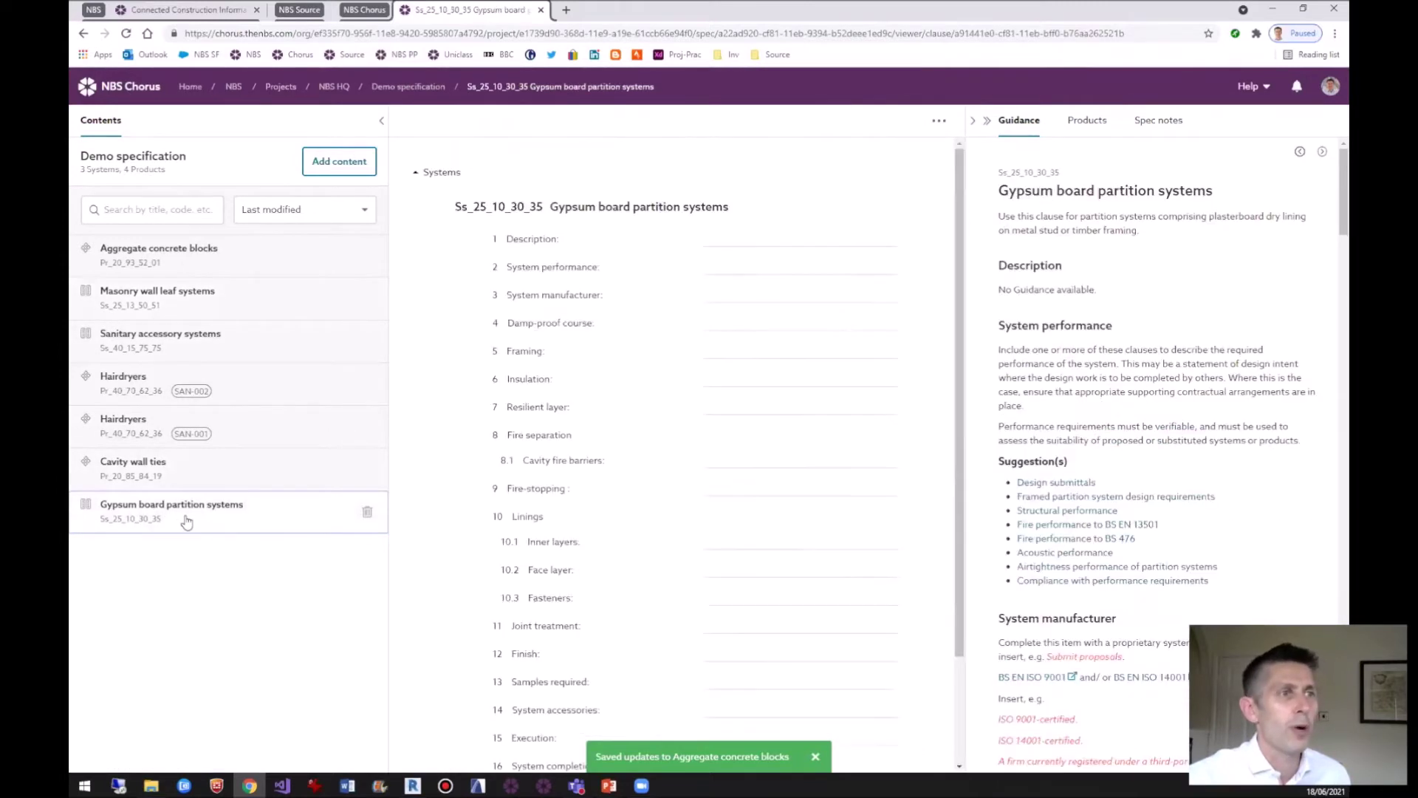
click(737, 241)
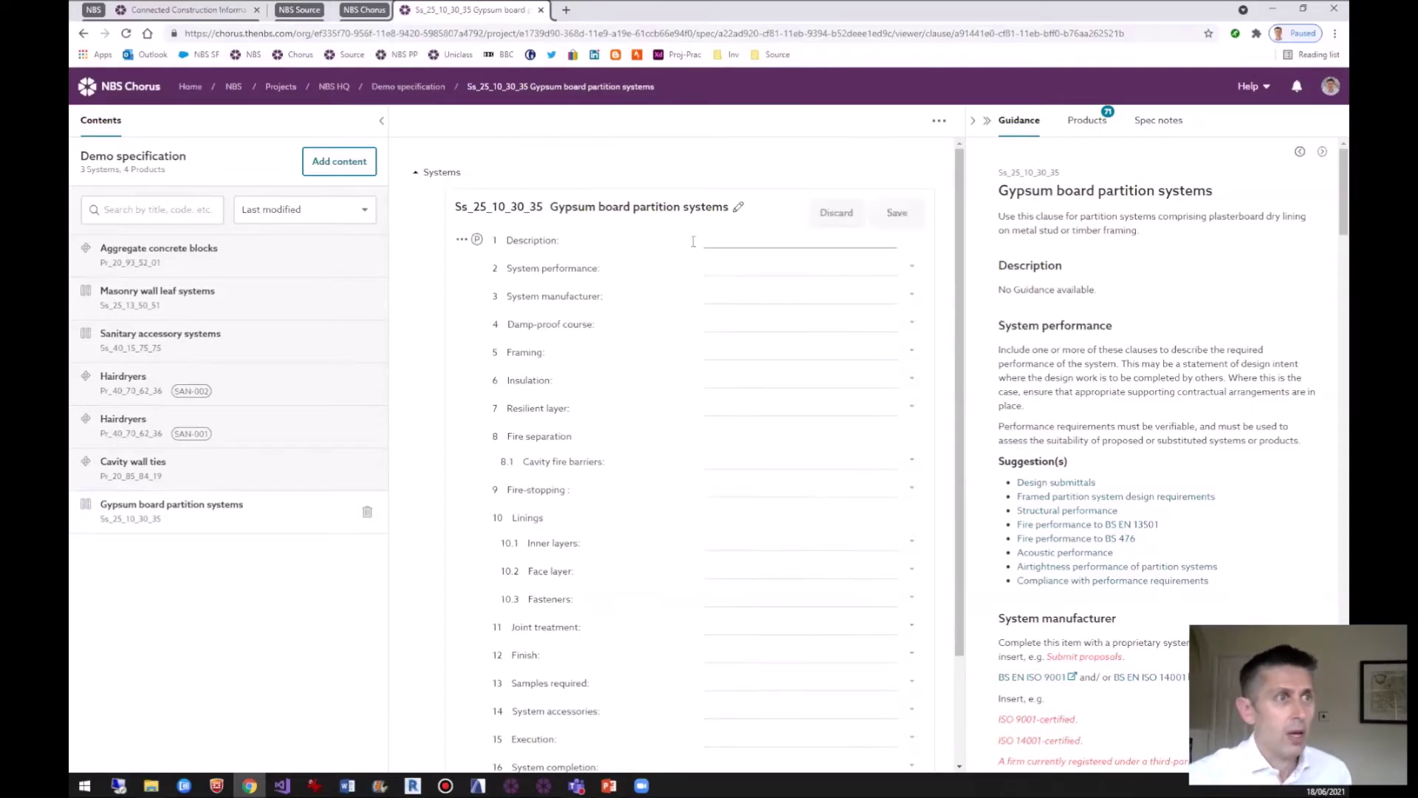
click(730, 294)
scroll(1153, 529, down, 10)
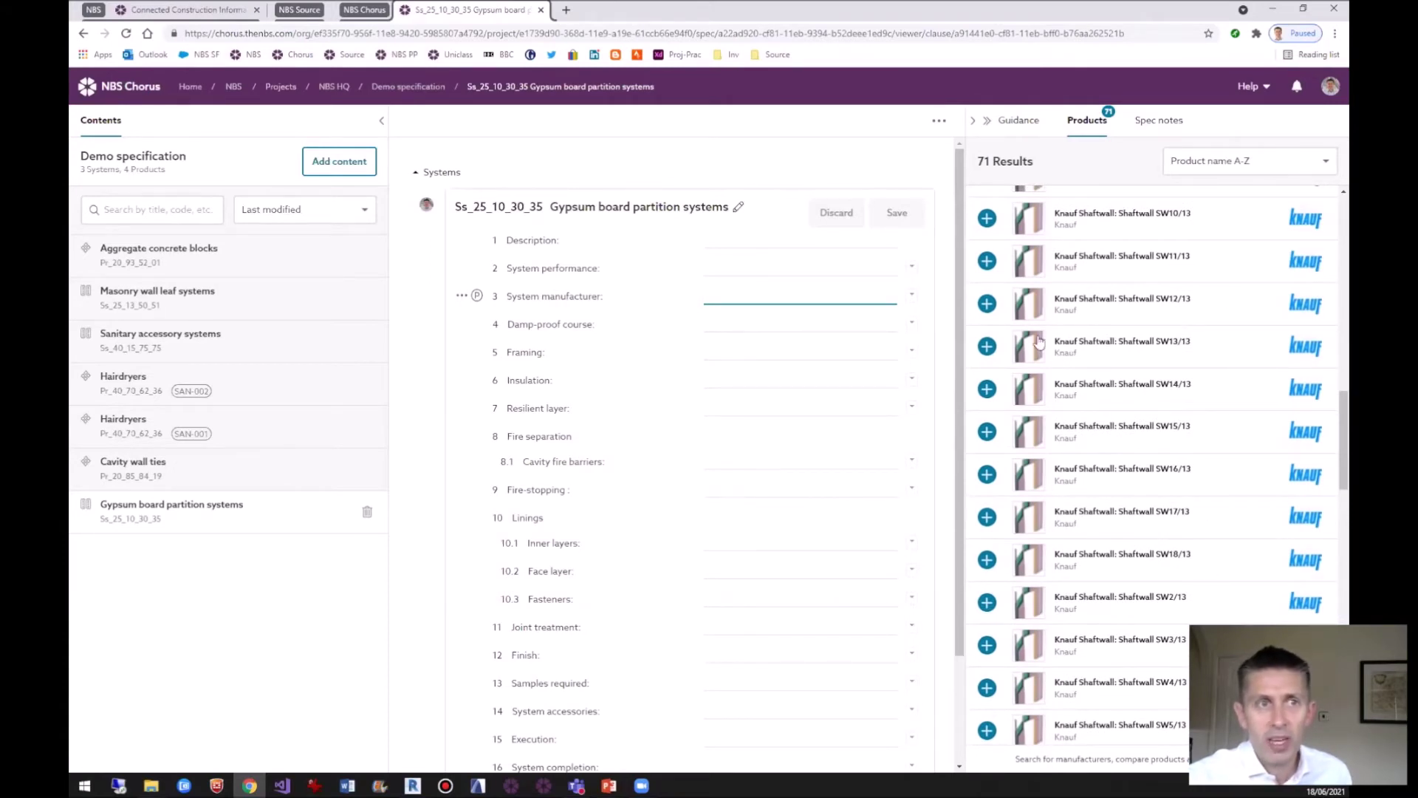
scroll(1039, 341, up, 2)
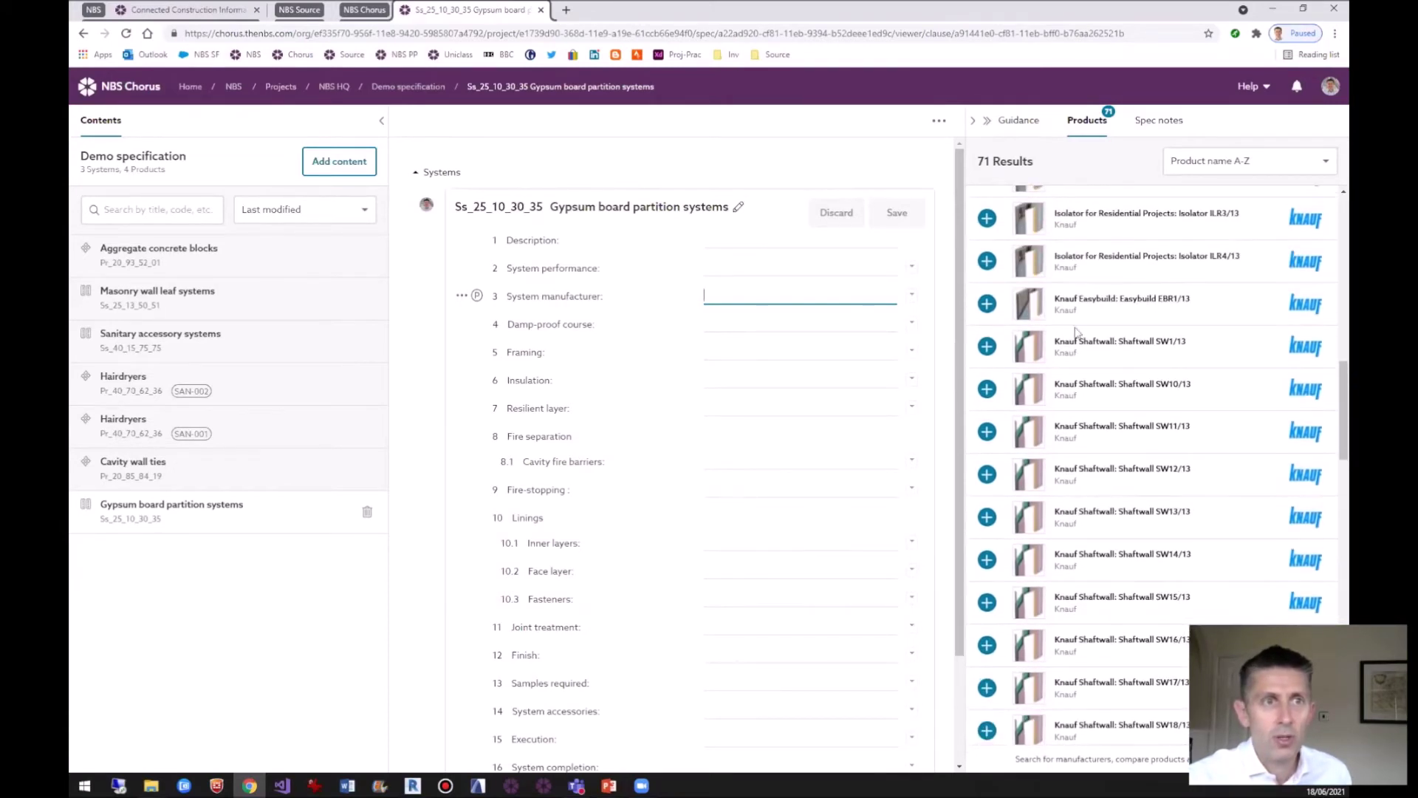
Add Knauf Easybuild EBR1/13 to the clause and review its performance features.
click(987, 305)
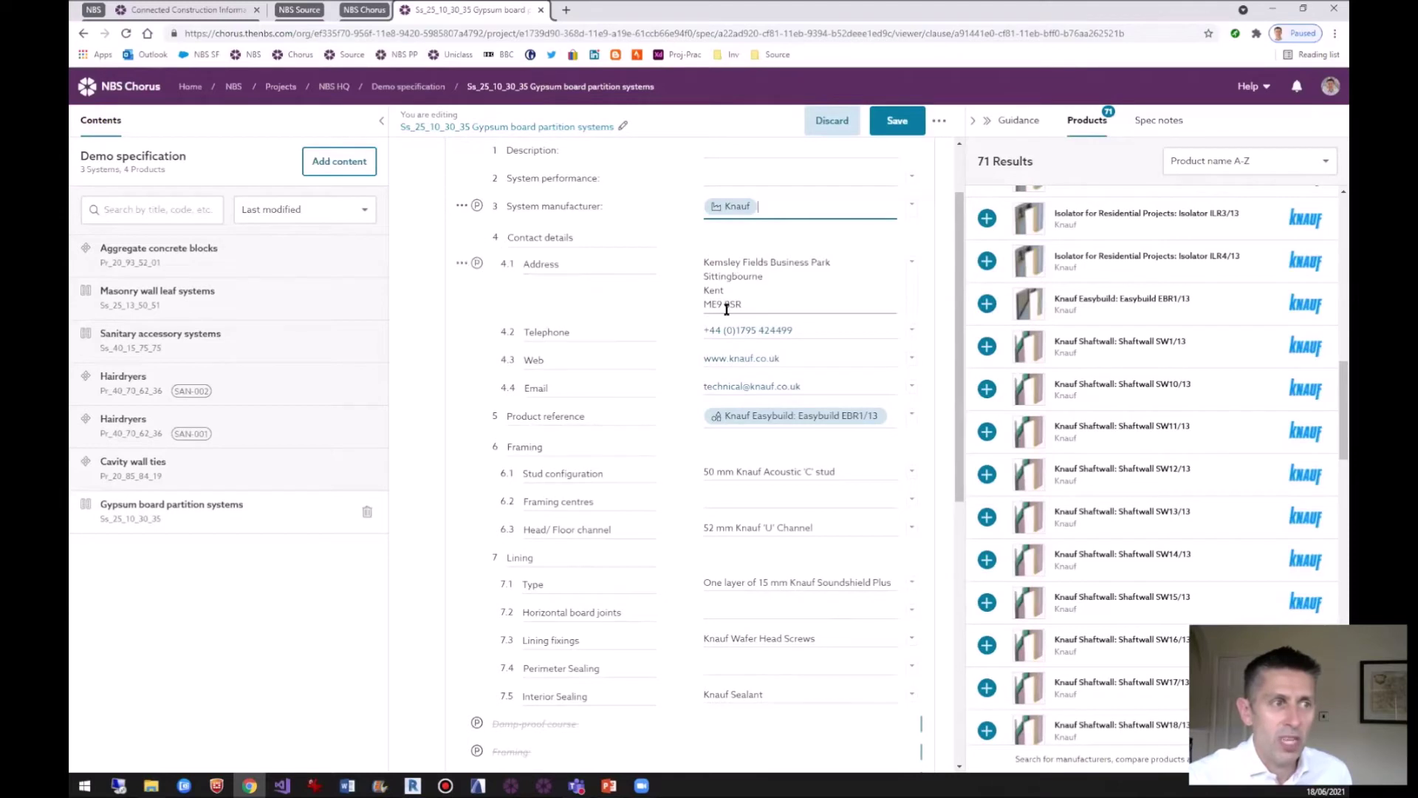
scroll(691, 332, down, 2)
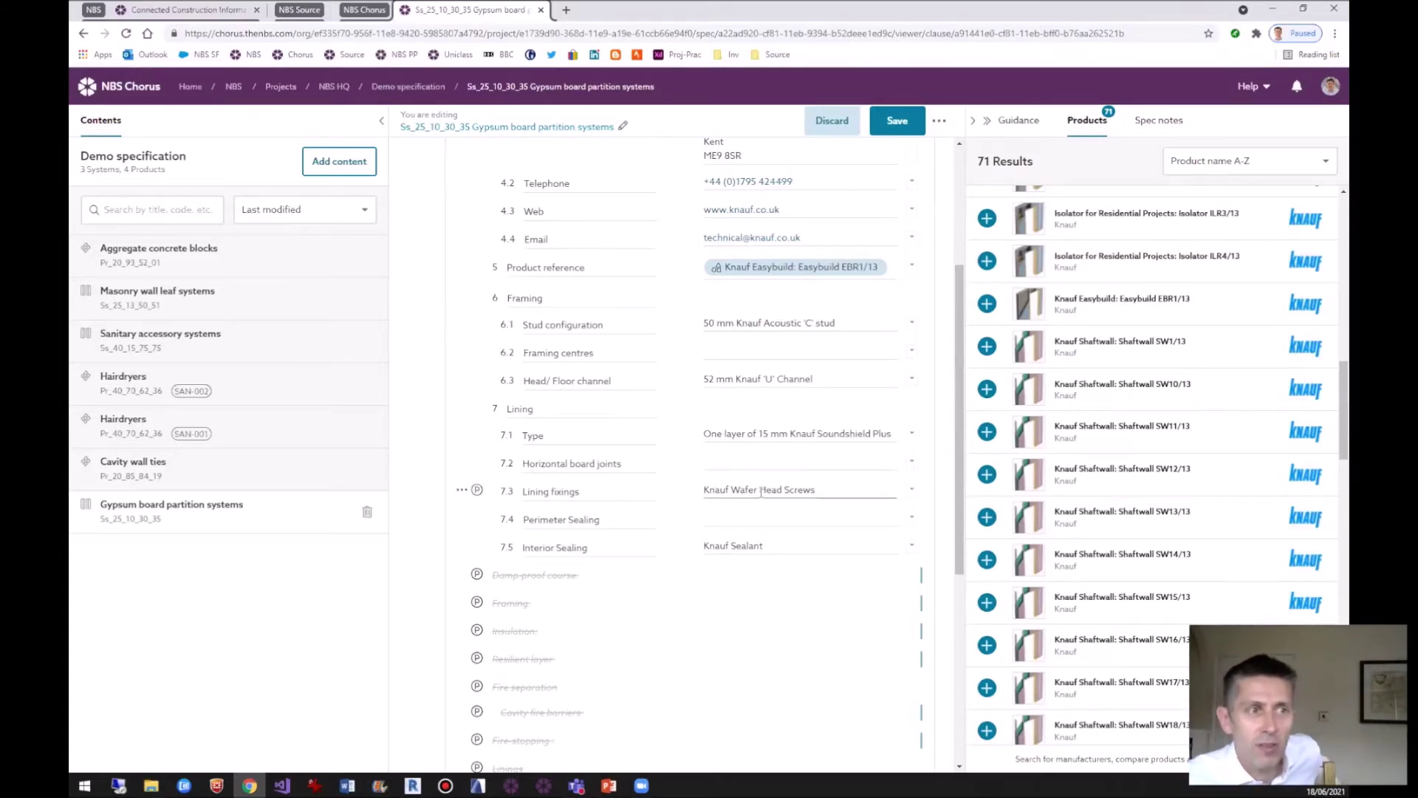
click(789, 487)
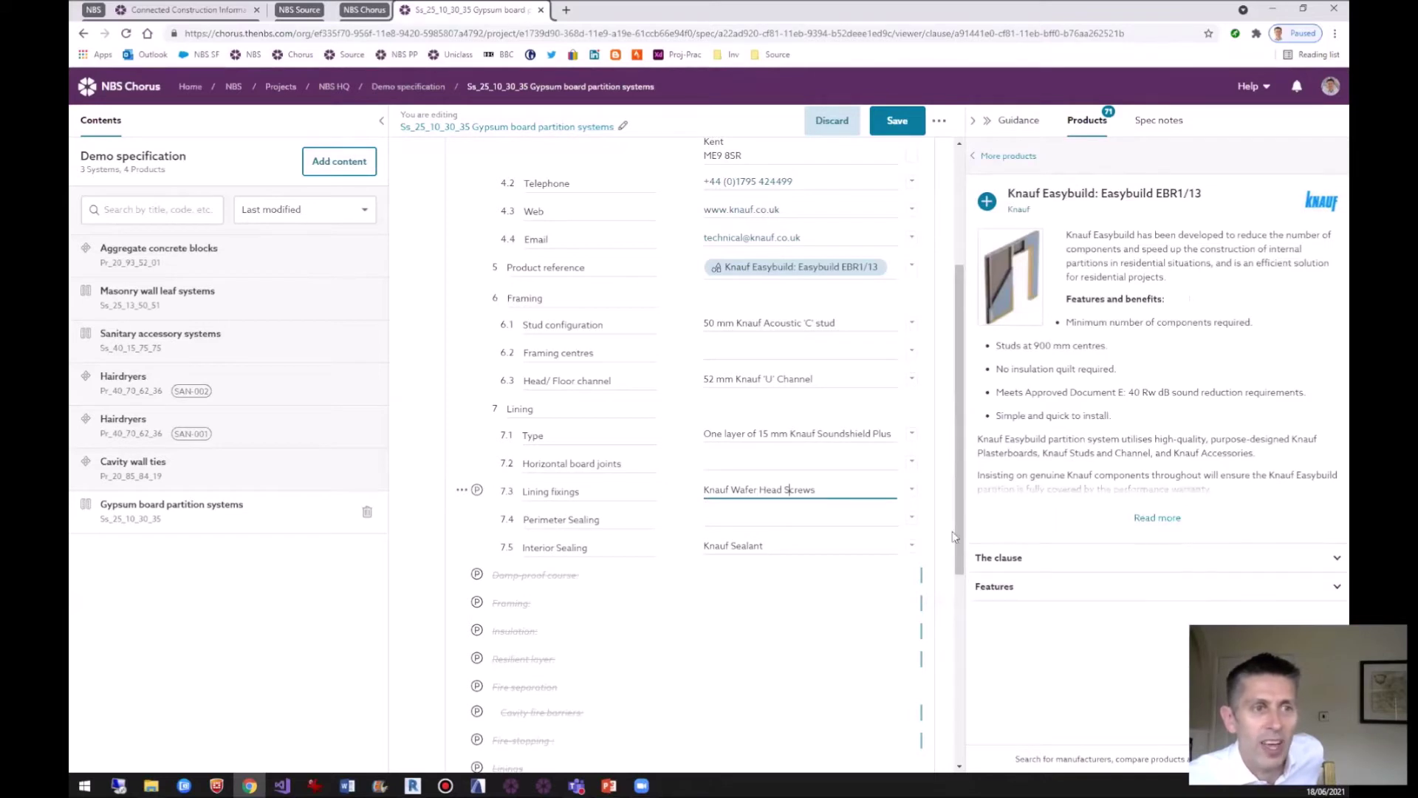
click(1007, 588)
scroll(1068, 628, down, 1)
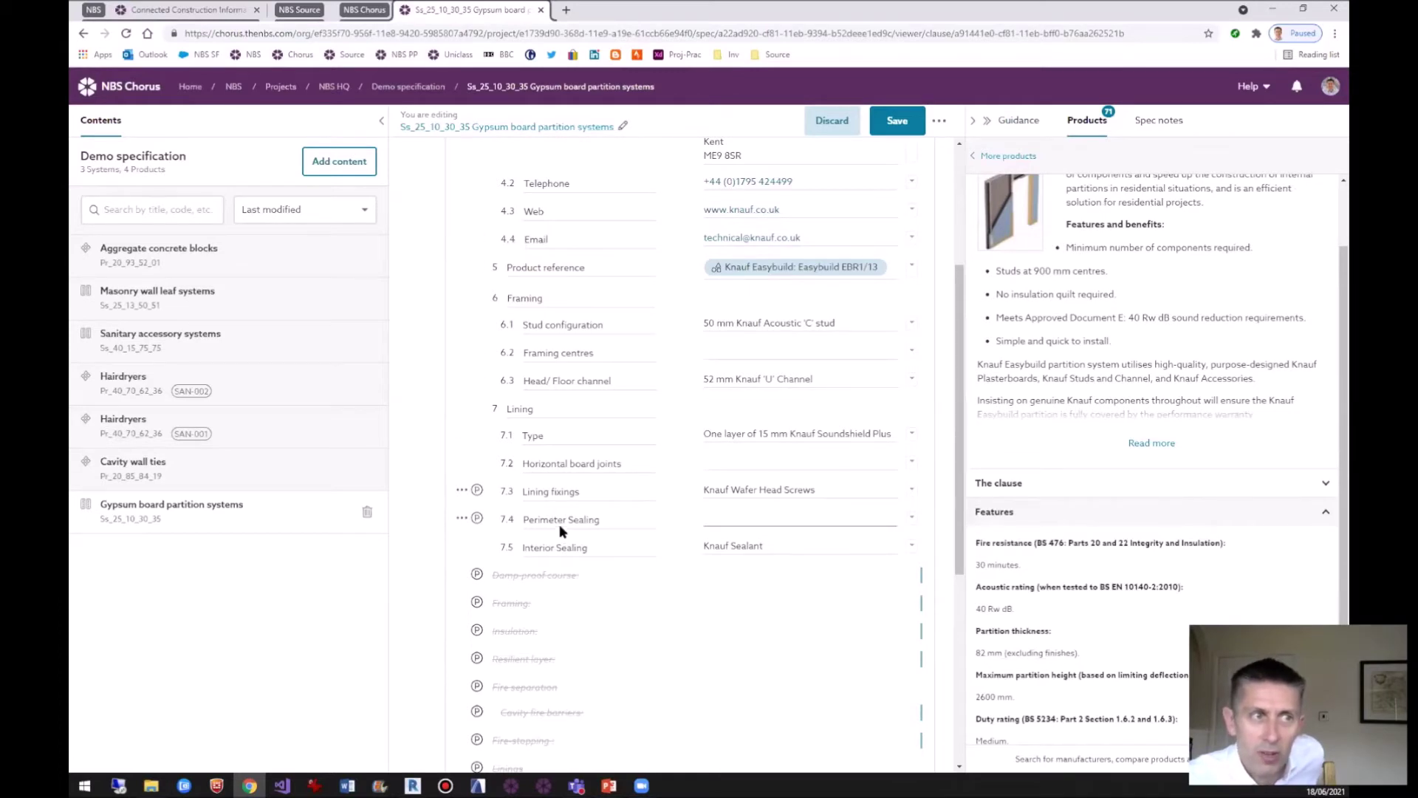
Check suggested values for Framing centres and Horizontal board joints without changing them.
click(727, 355)
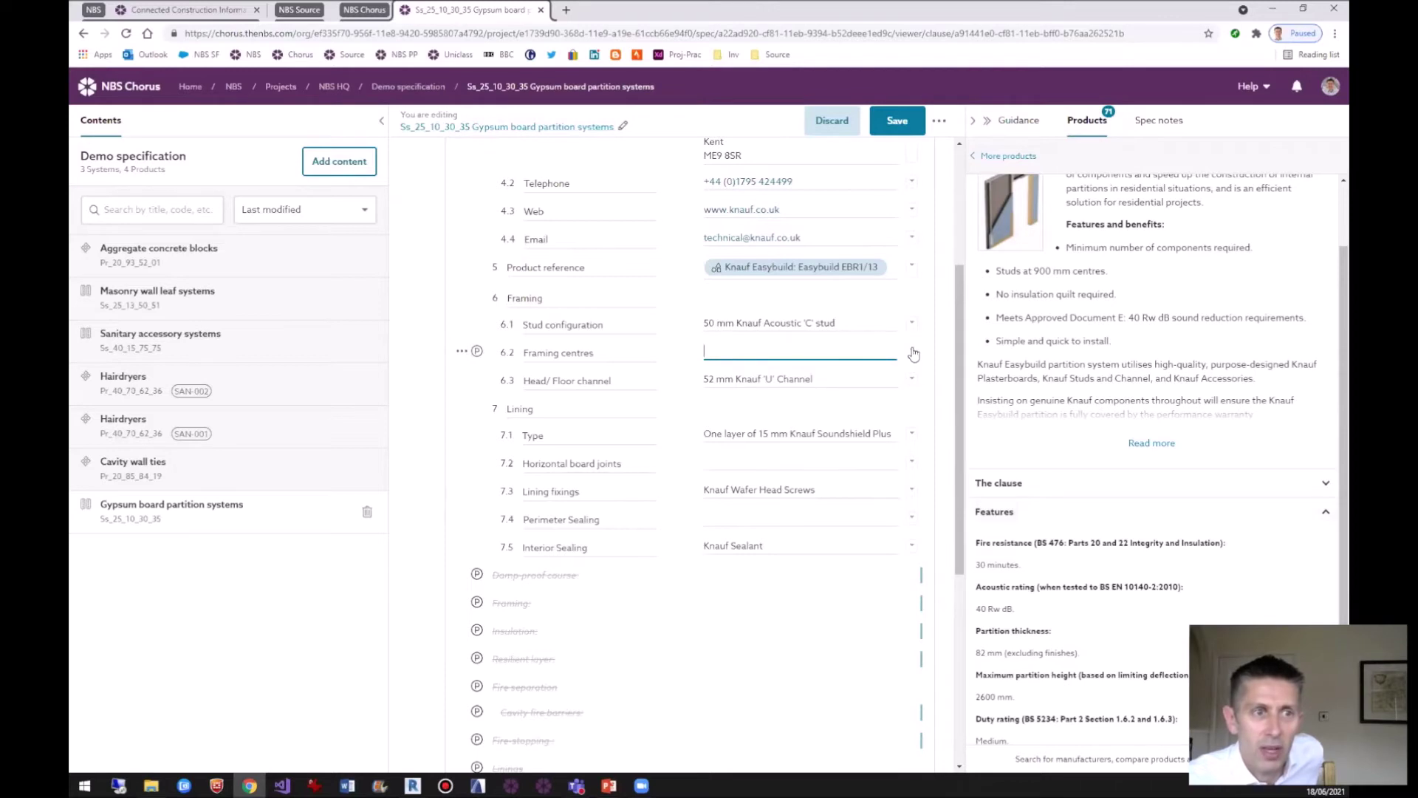
click(1009, 483)
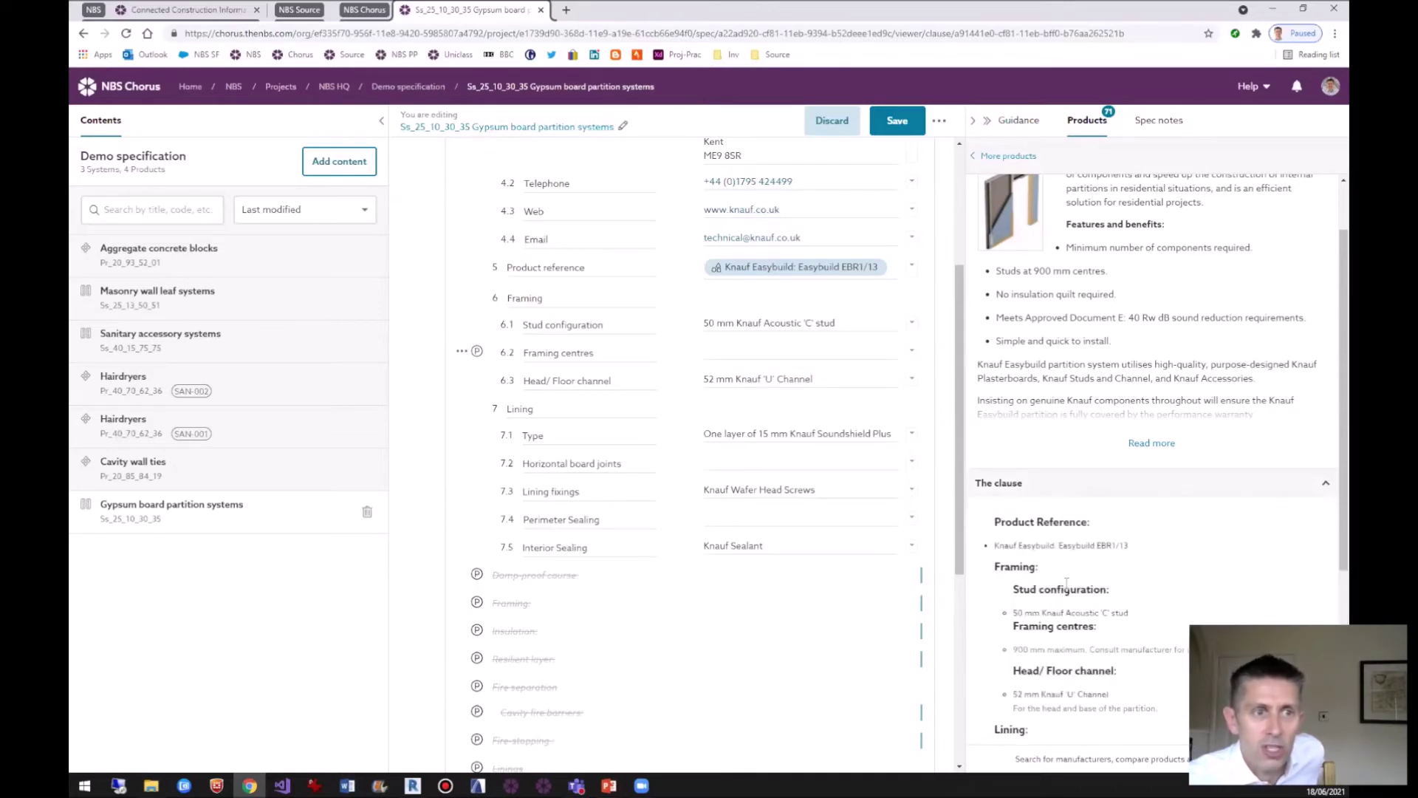
click(911, 349)
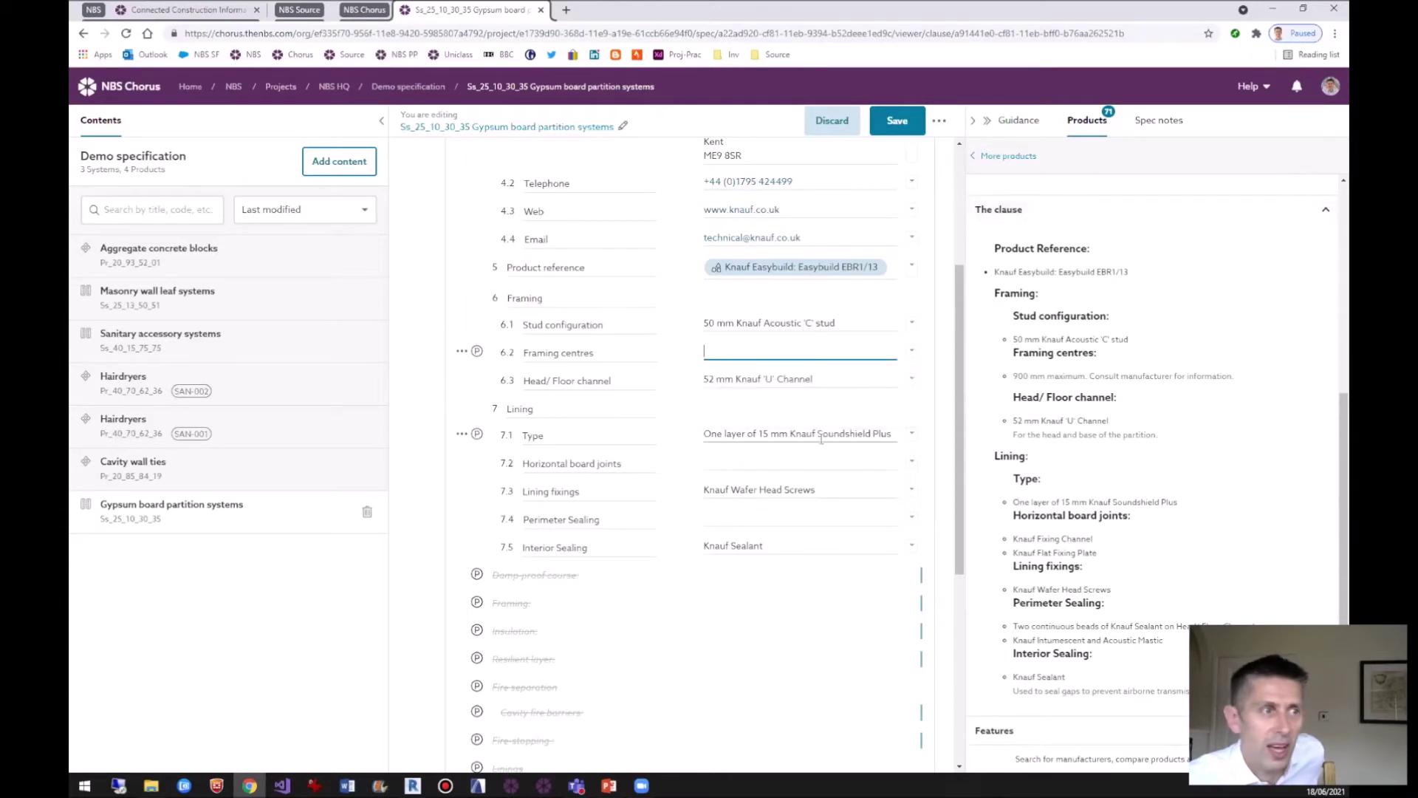
click(800, 460)
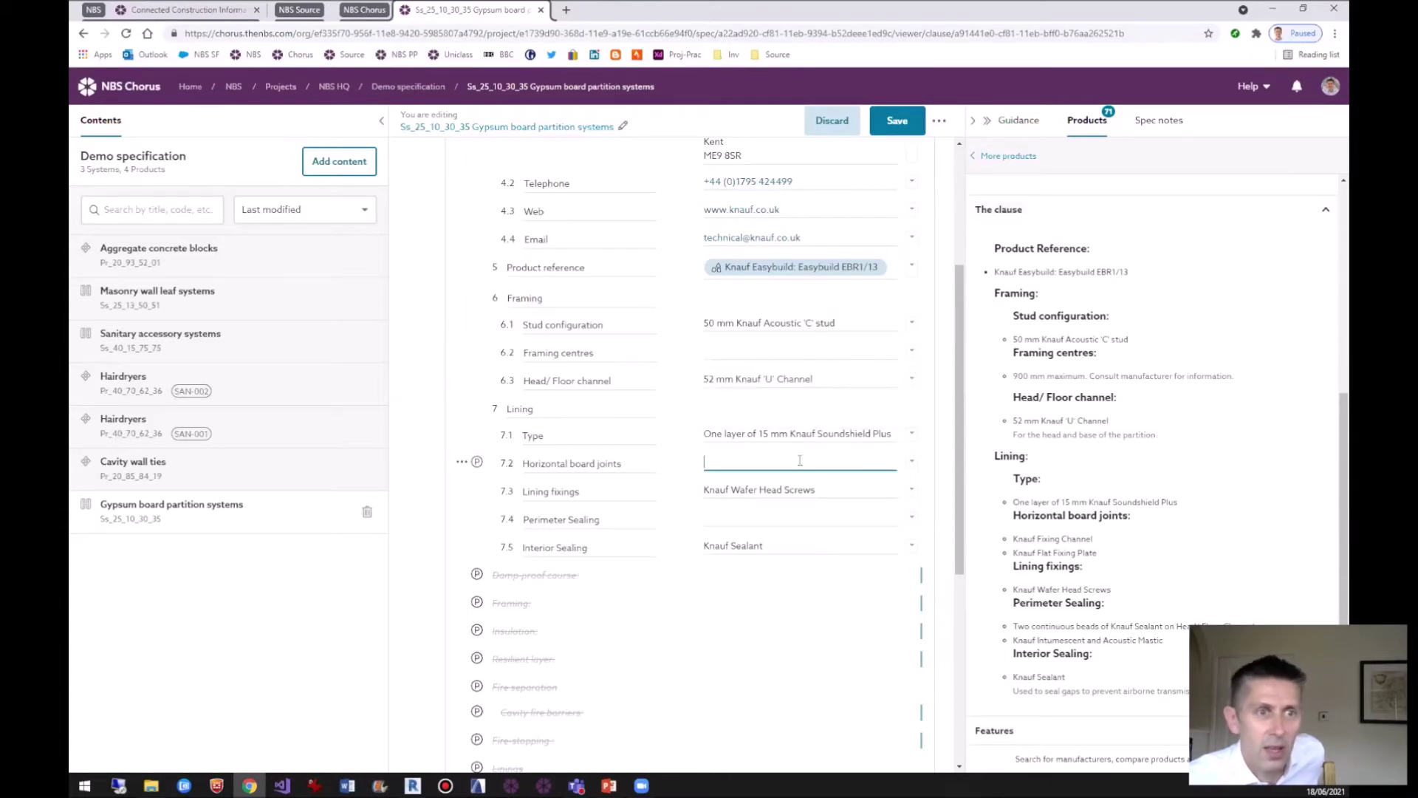
click(911, 462)
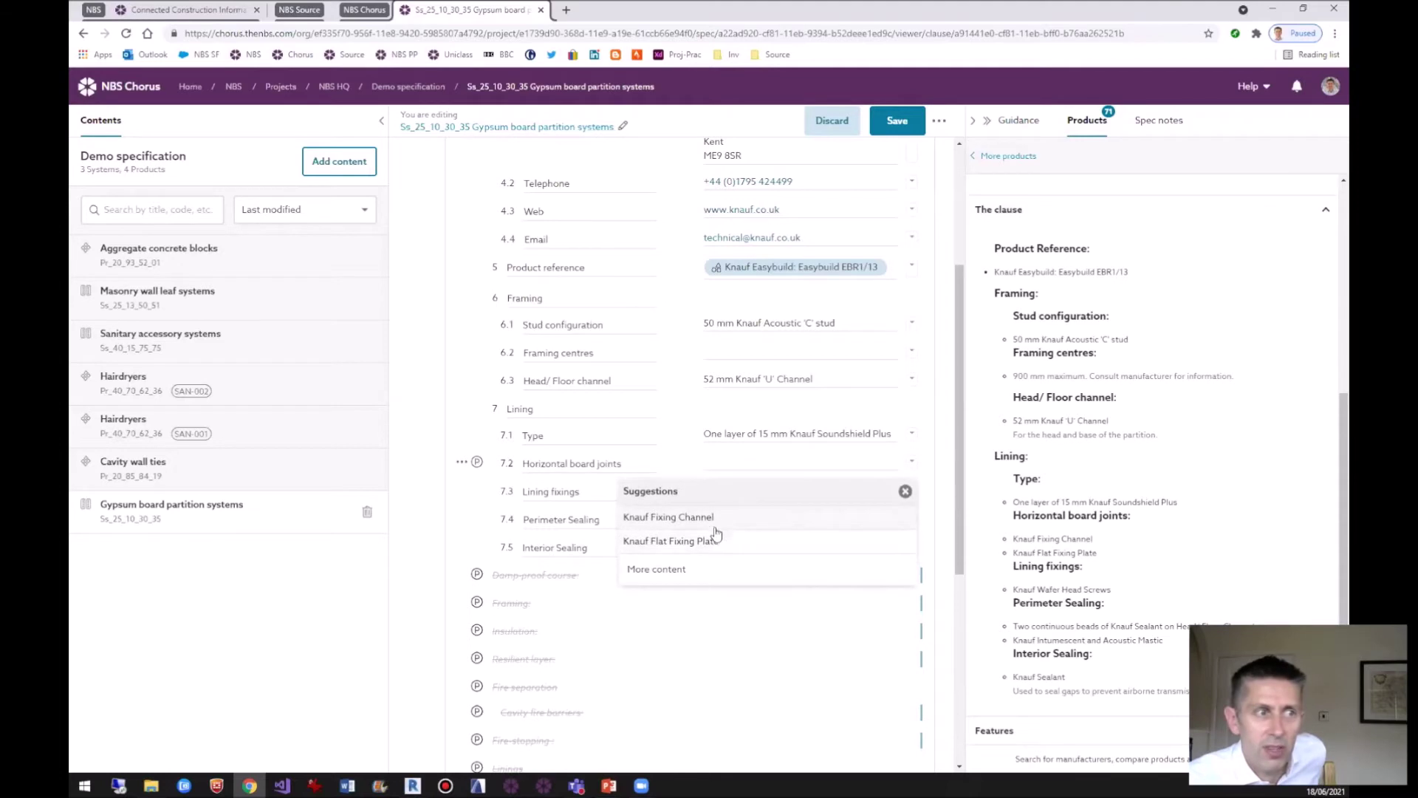
click(905, 491)
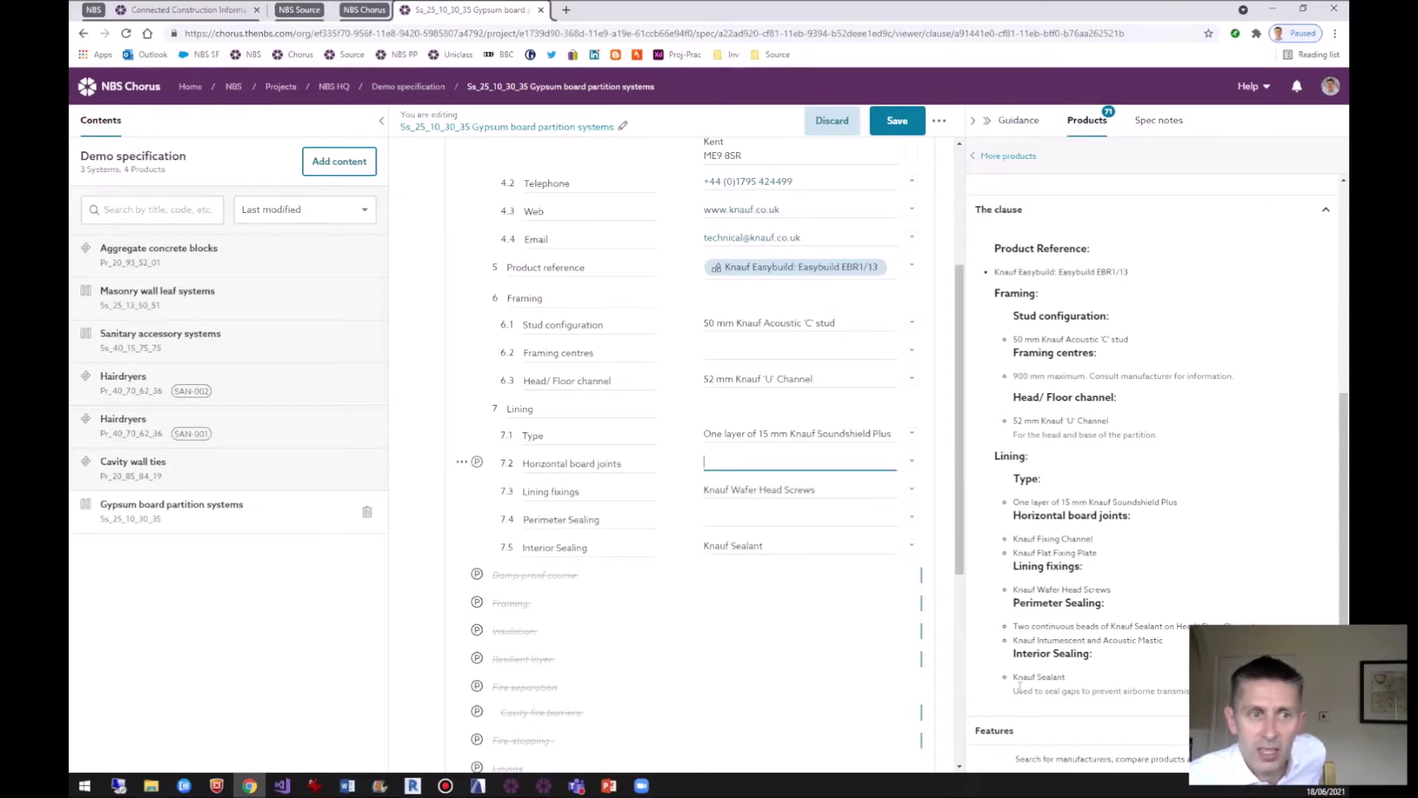
Highlight the interior sealing note and the 40 Rw dB acoustic rating in the clause preview.
drag(1020, 687, 1188, 690)
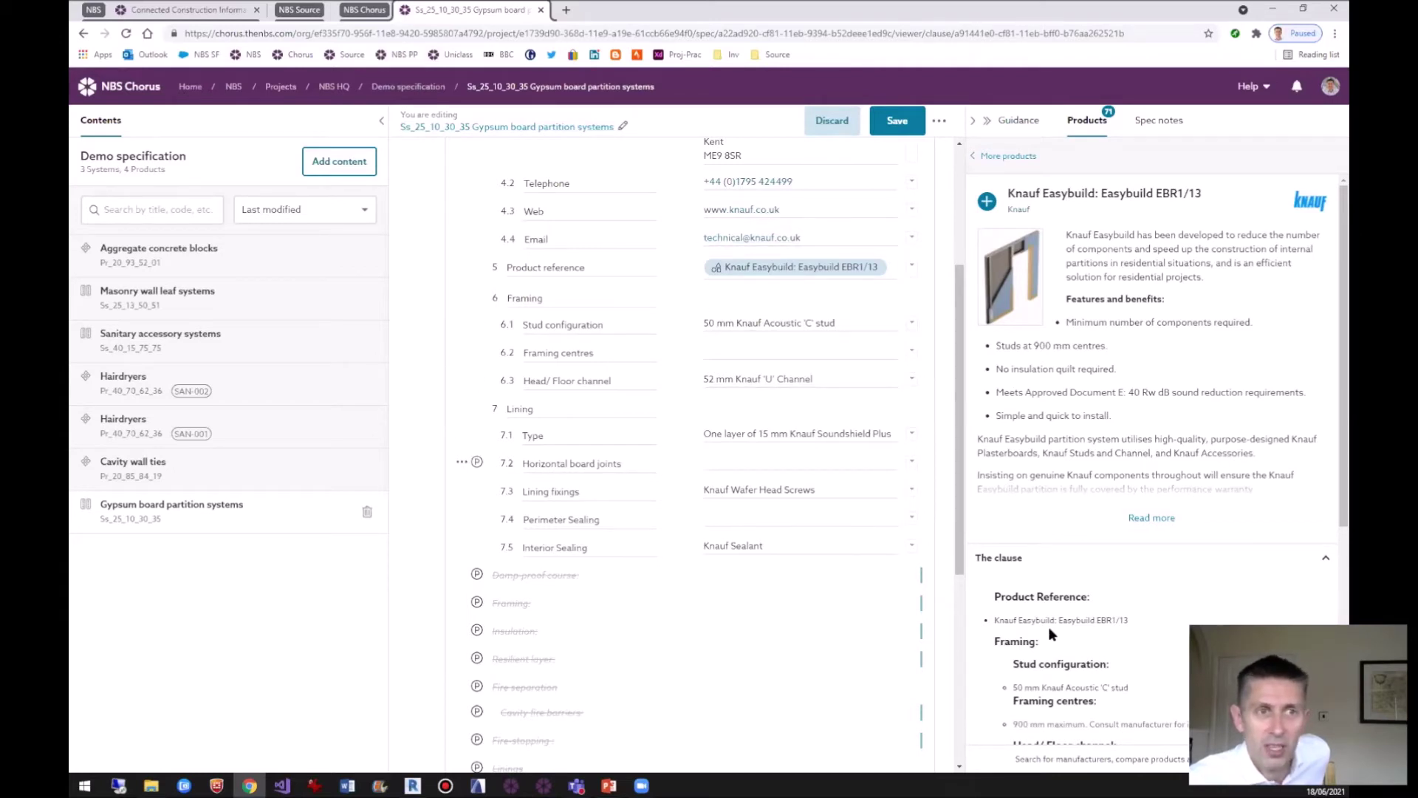
drag(1128, 392, 1169, 392)
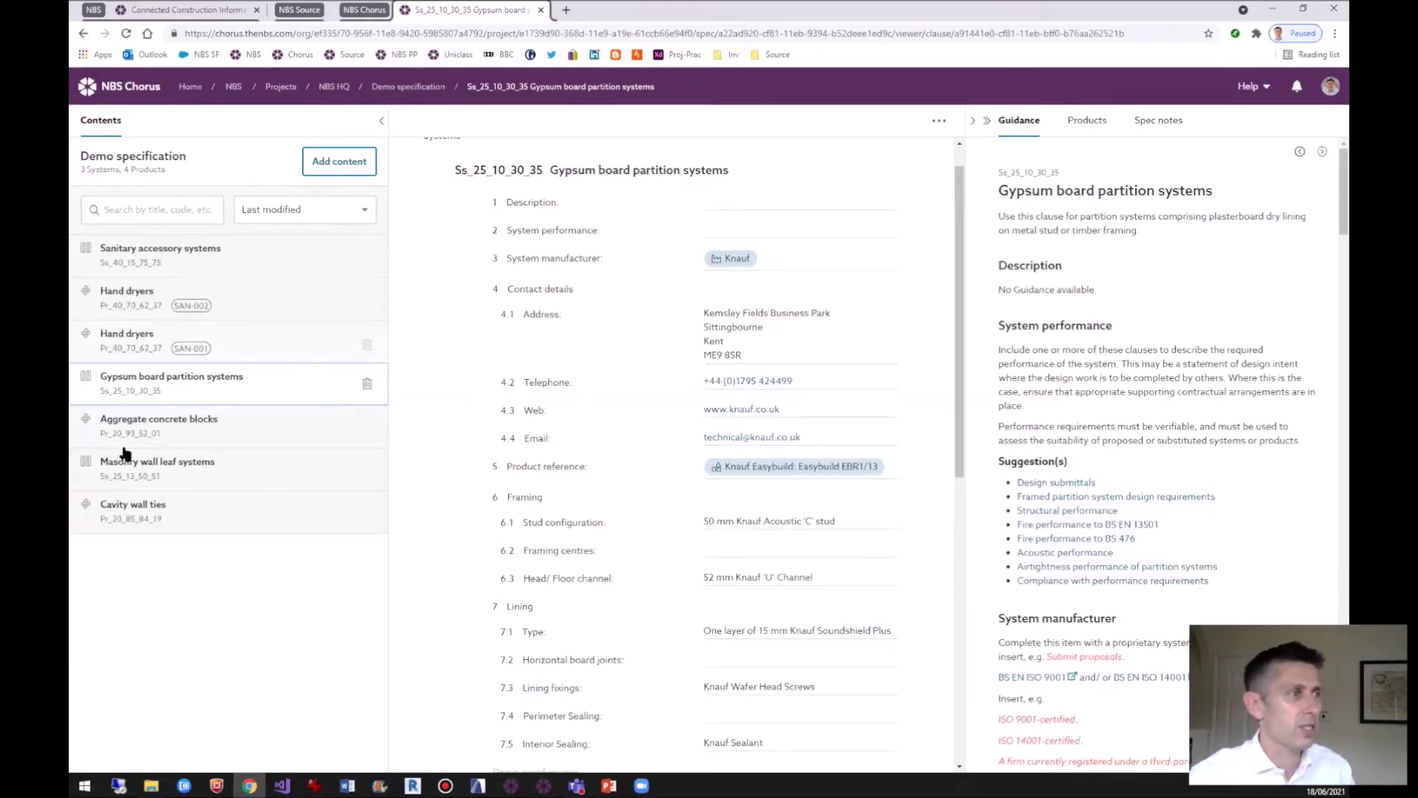
click(161, 266)
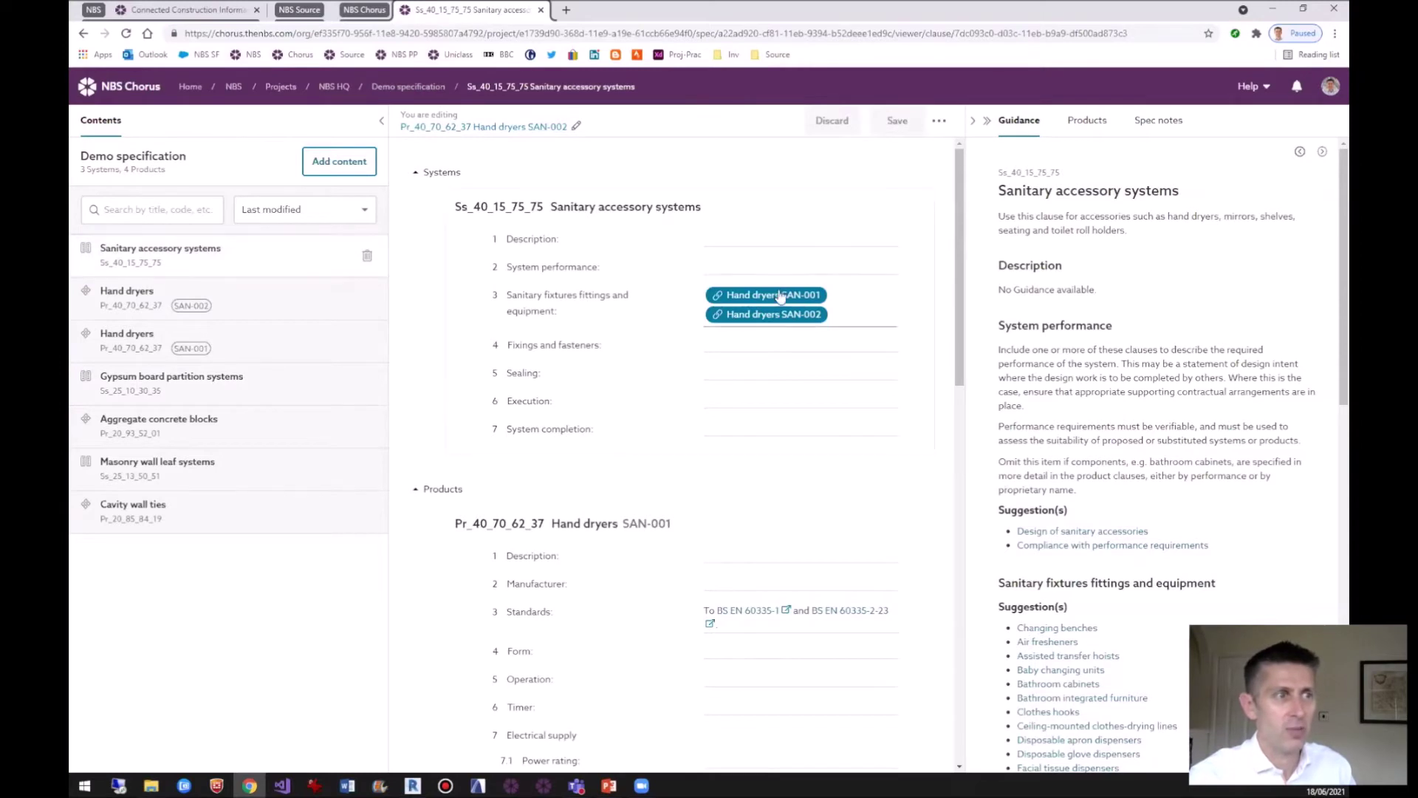
Scroll the Sanitary accessory systems clause to Hand dryers and view the Dyson Airblade V page.
scroll(607, 528, down, 1)
scroll(608, 528, down, 3)
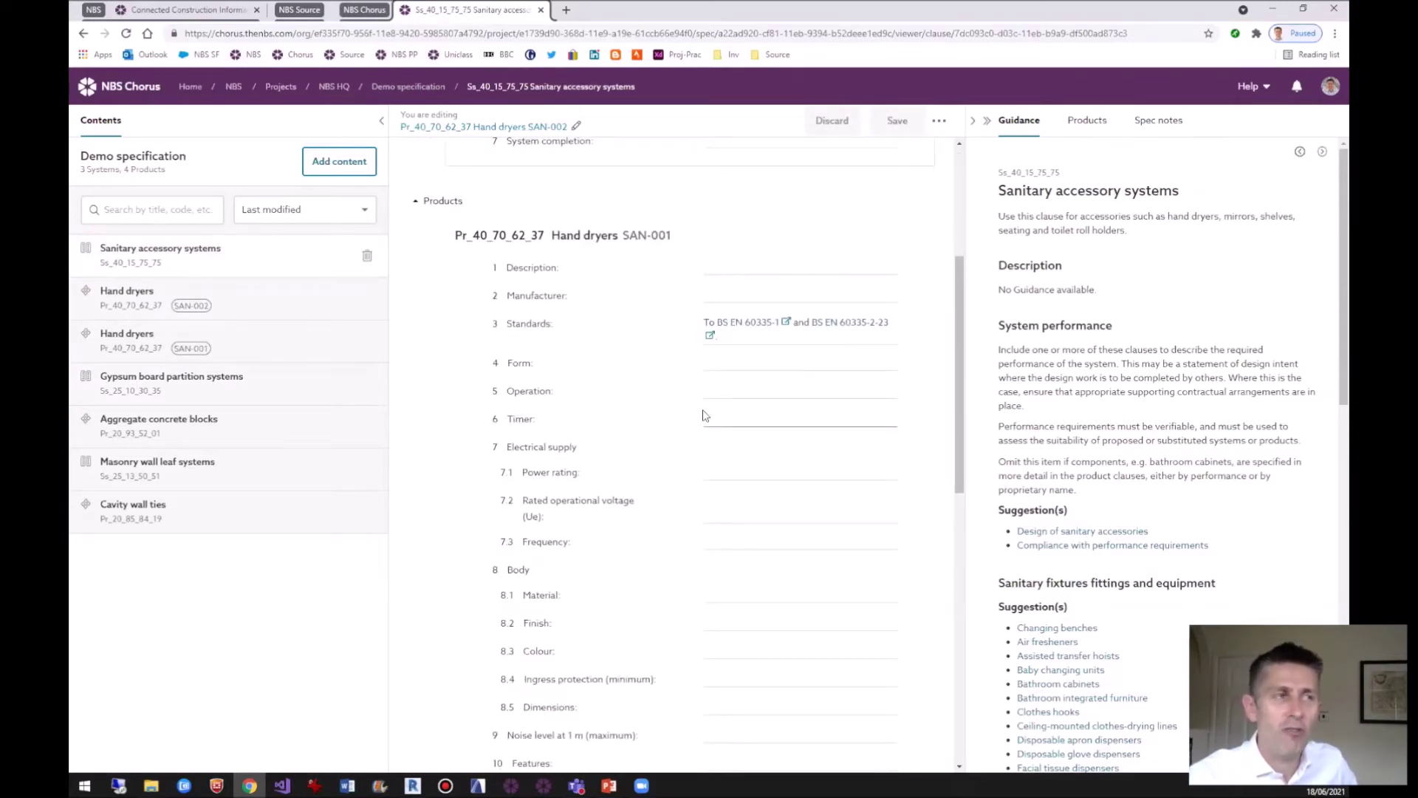
click(303, 10)
Copy the Dyson Airblade V permalink and open the Hand dryers SAN-001 clause for editing.
click(727, 11)
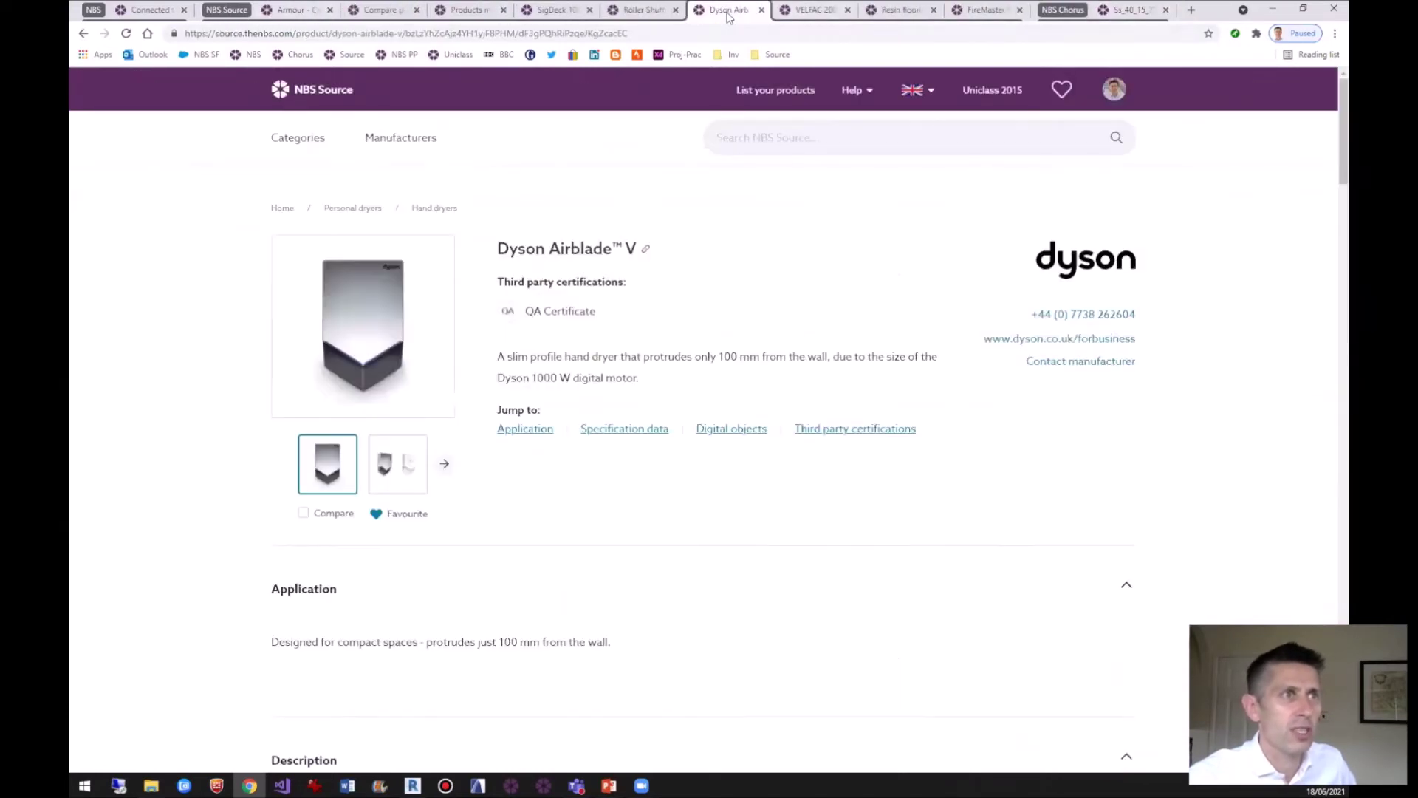
click(647, 253)
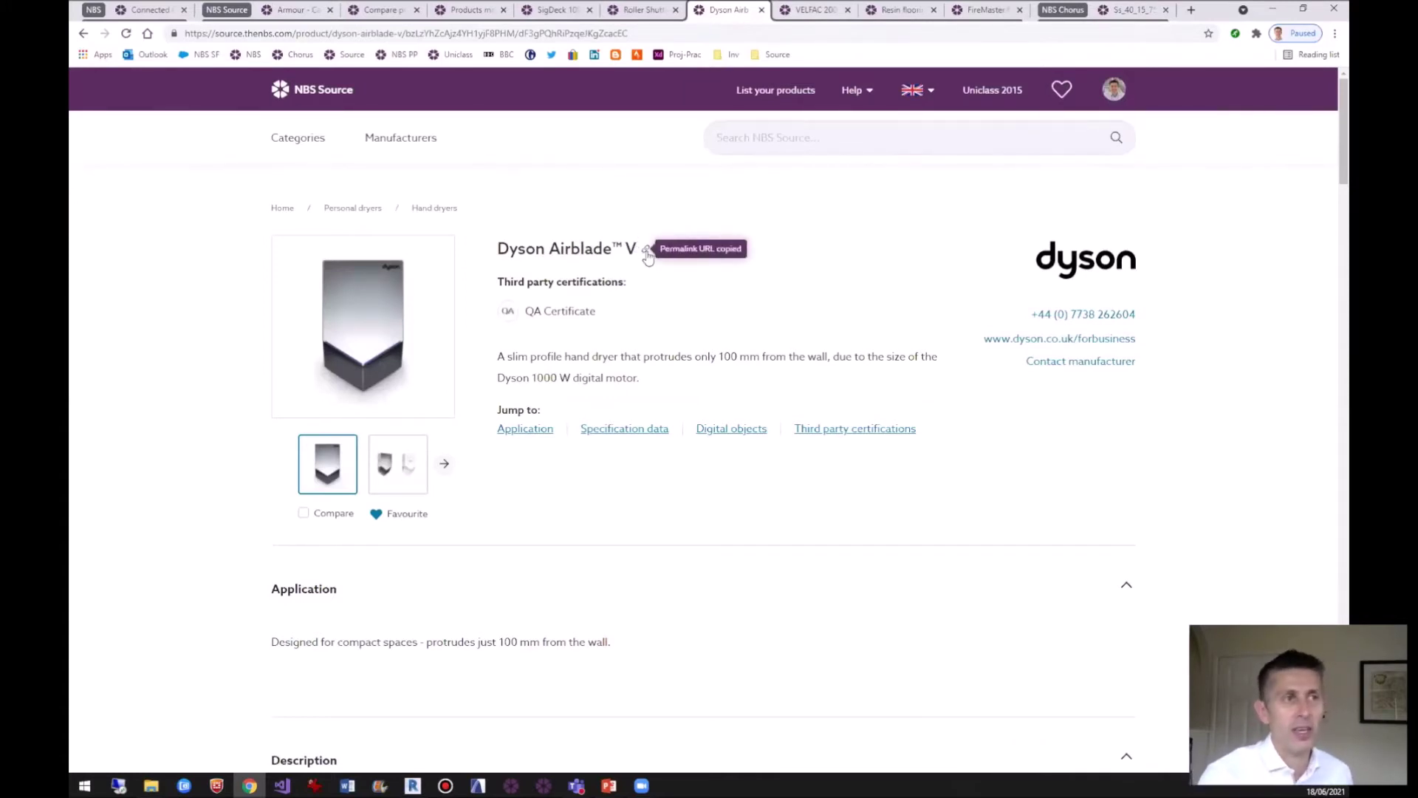
click(1135, 13)
click(754, 267)
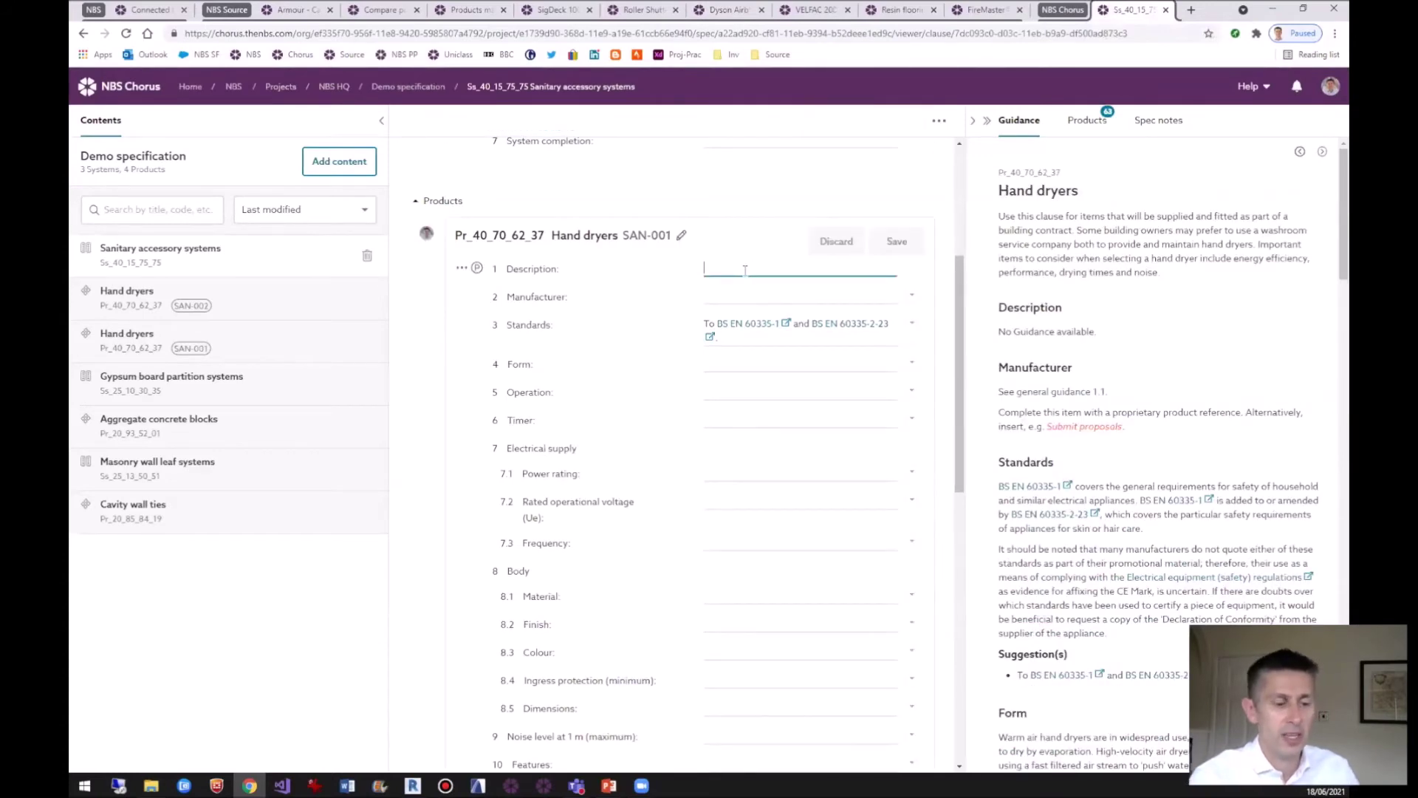
Add the Dyson Airblade V by its permalink, set colour to Sprayed nickel, and save.
key(ctrl+v)
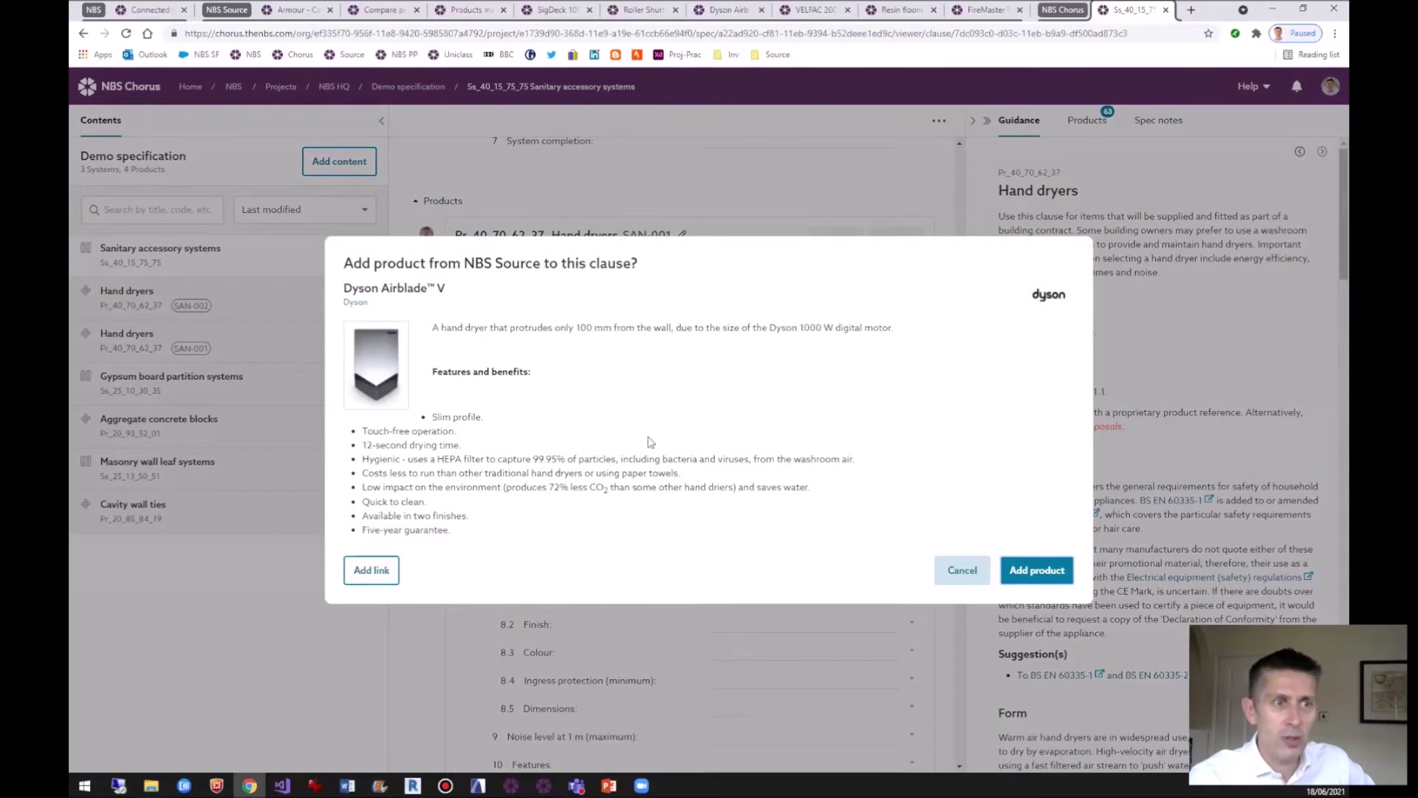
click(1034, 570)
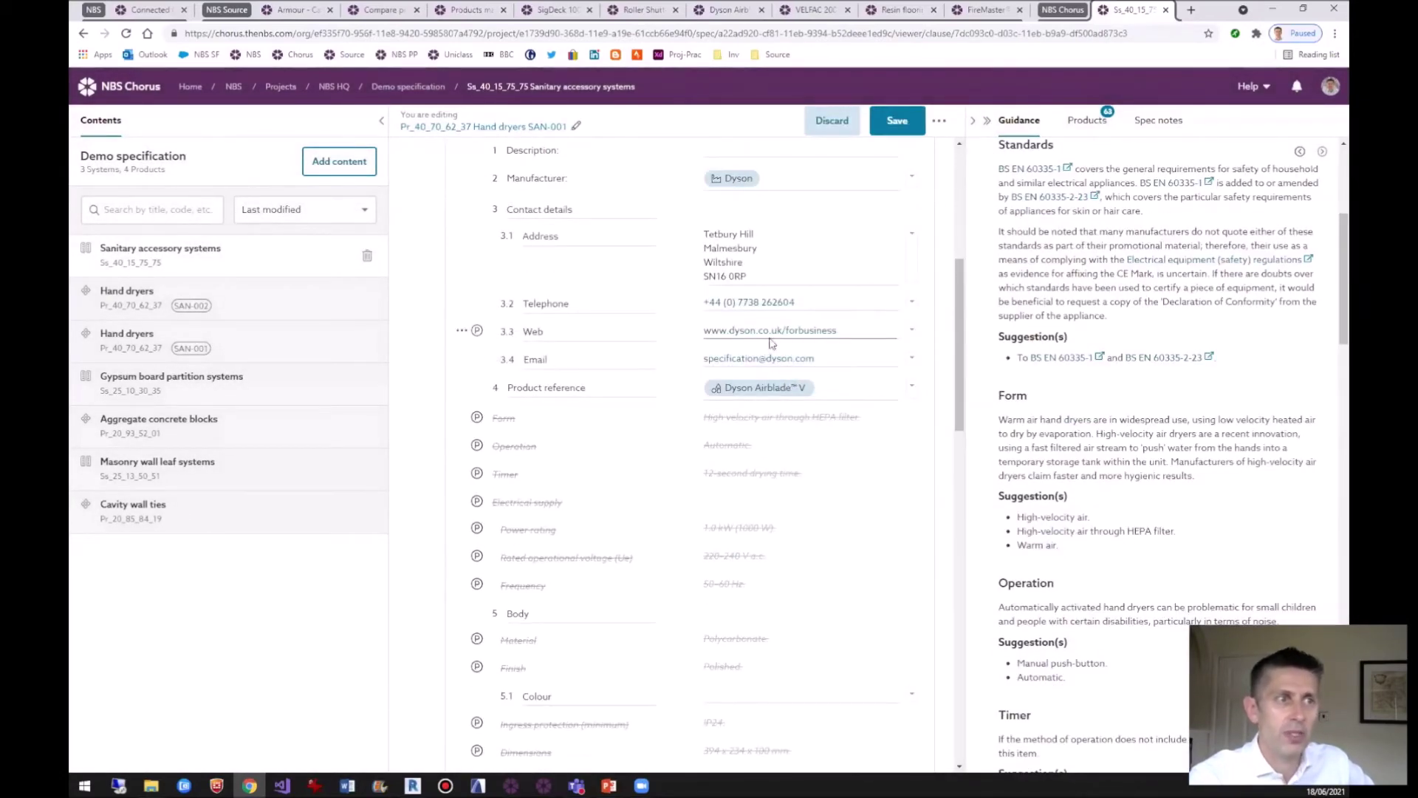
click(747, 696)
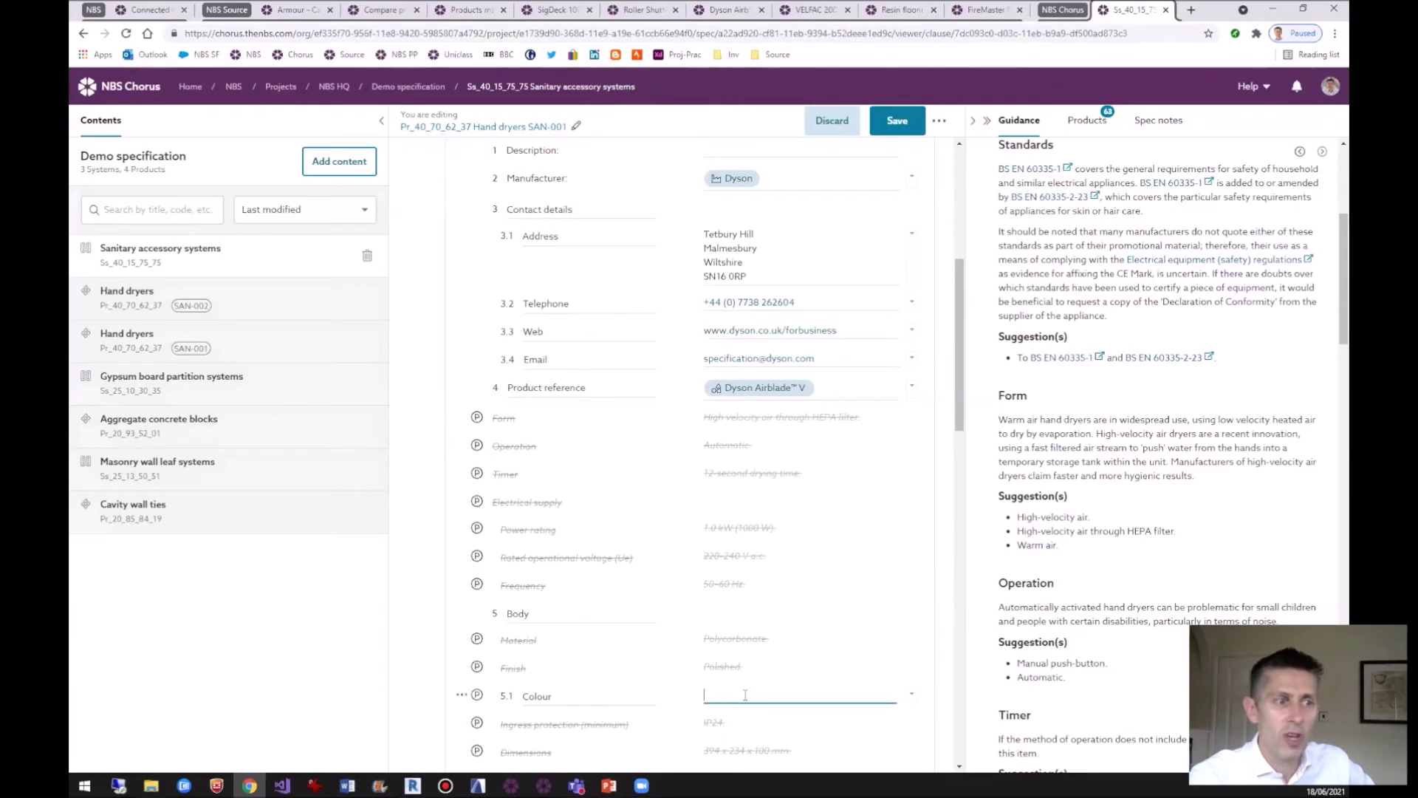
click(1023, 552)
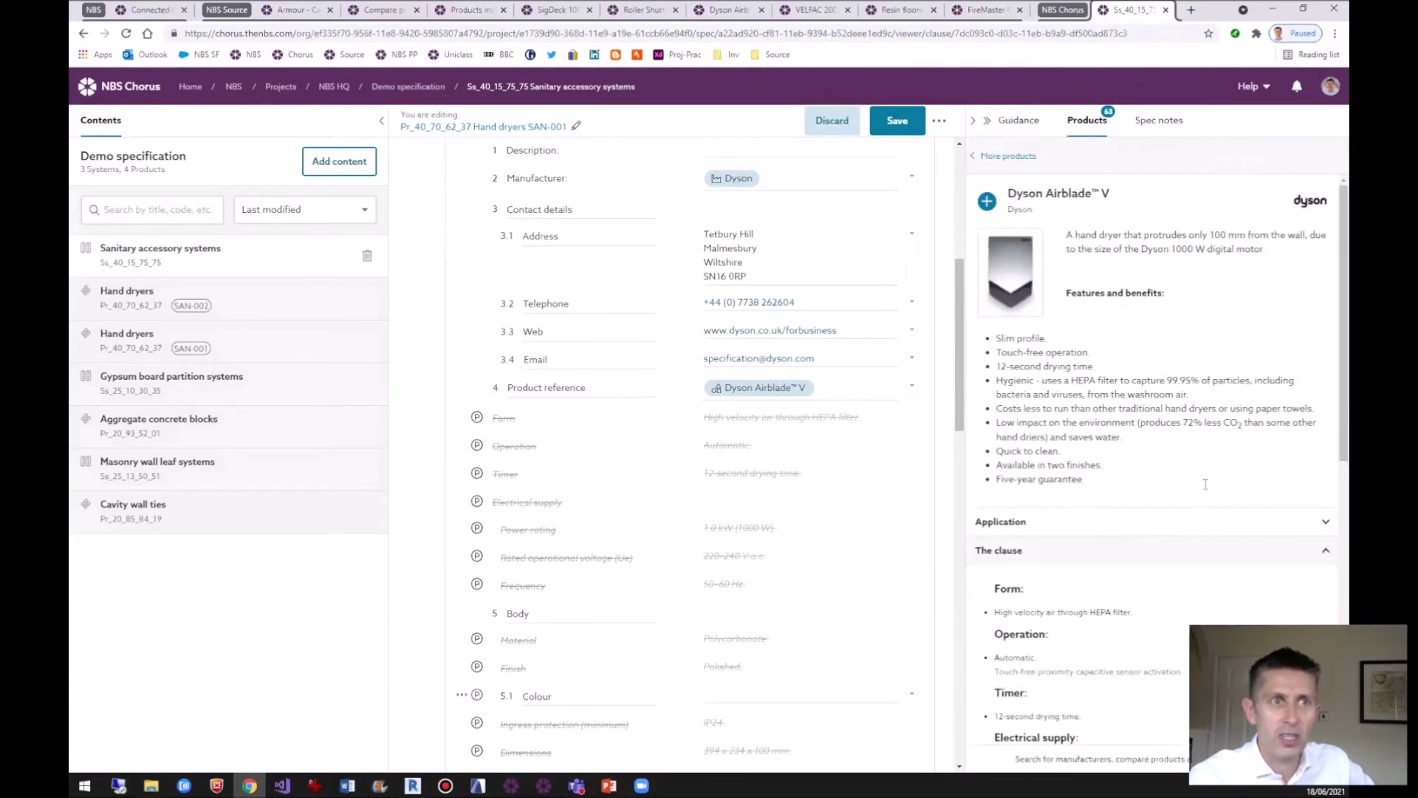
scroll(1122, 531, down, 3)
scroll(1121, 530, up, 2)
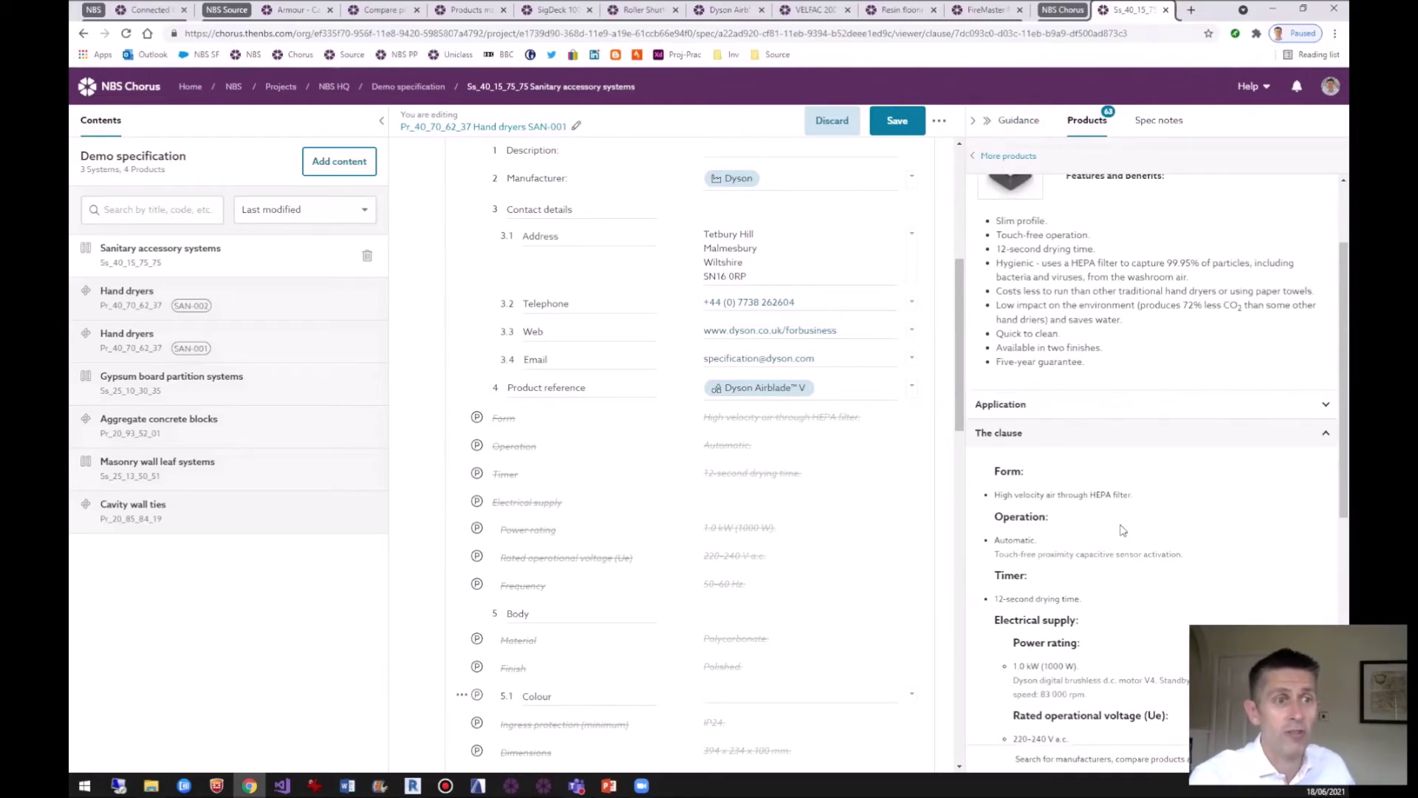
click(907, 698)
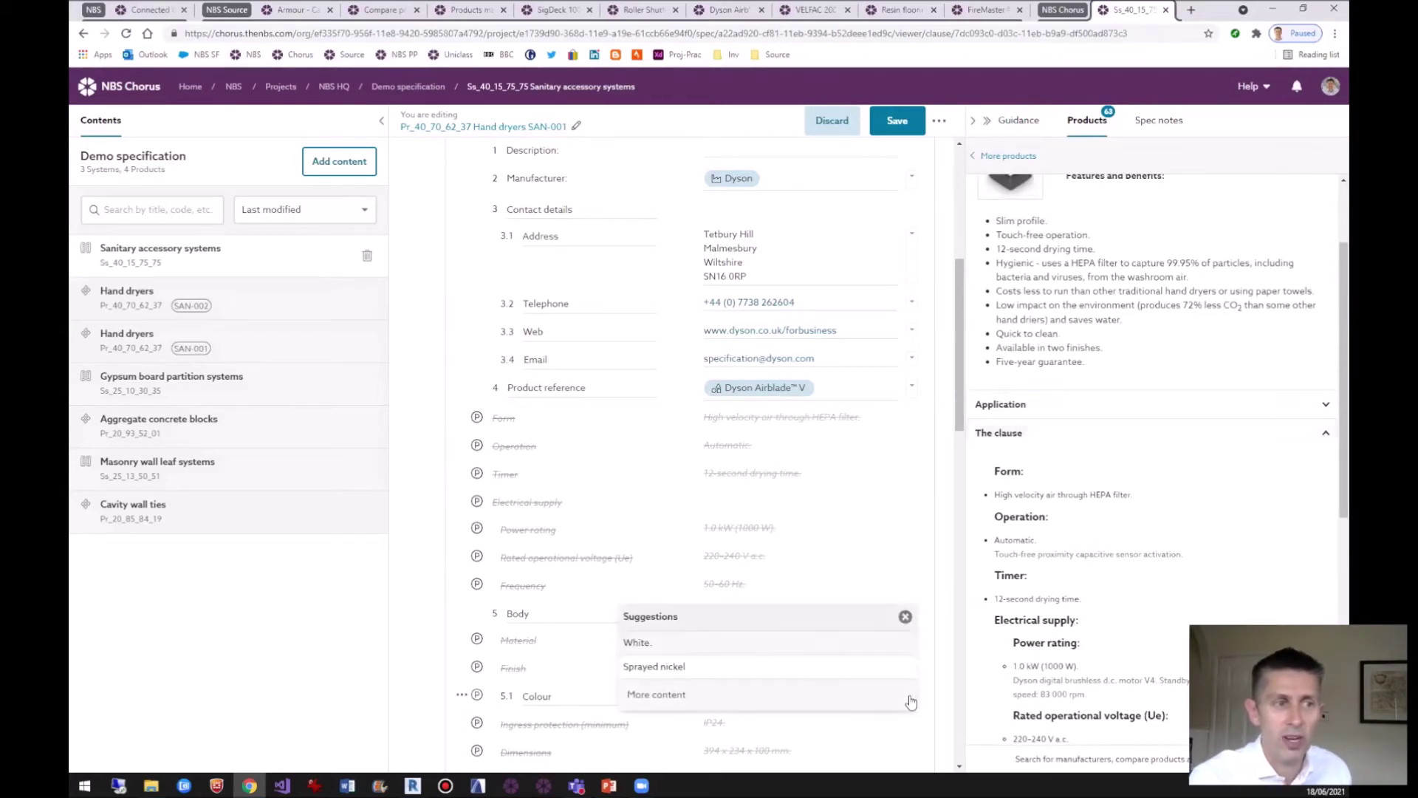
click(762, 669)
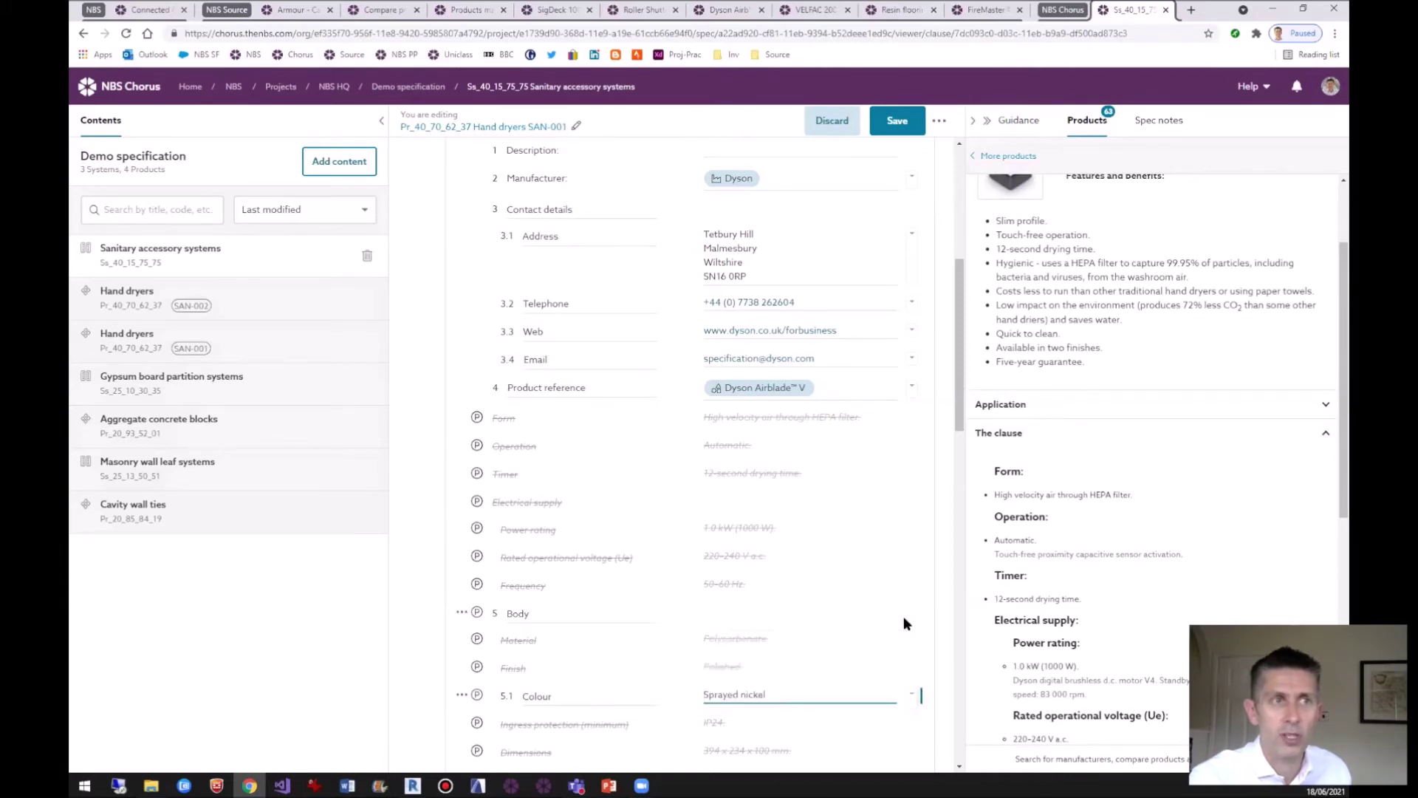
click(895, 122)
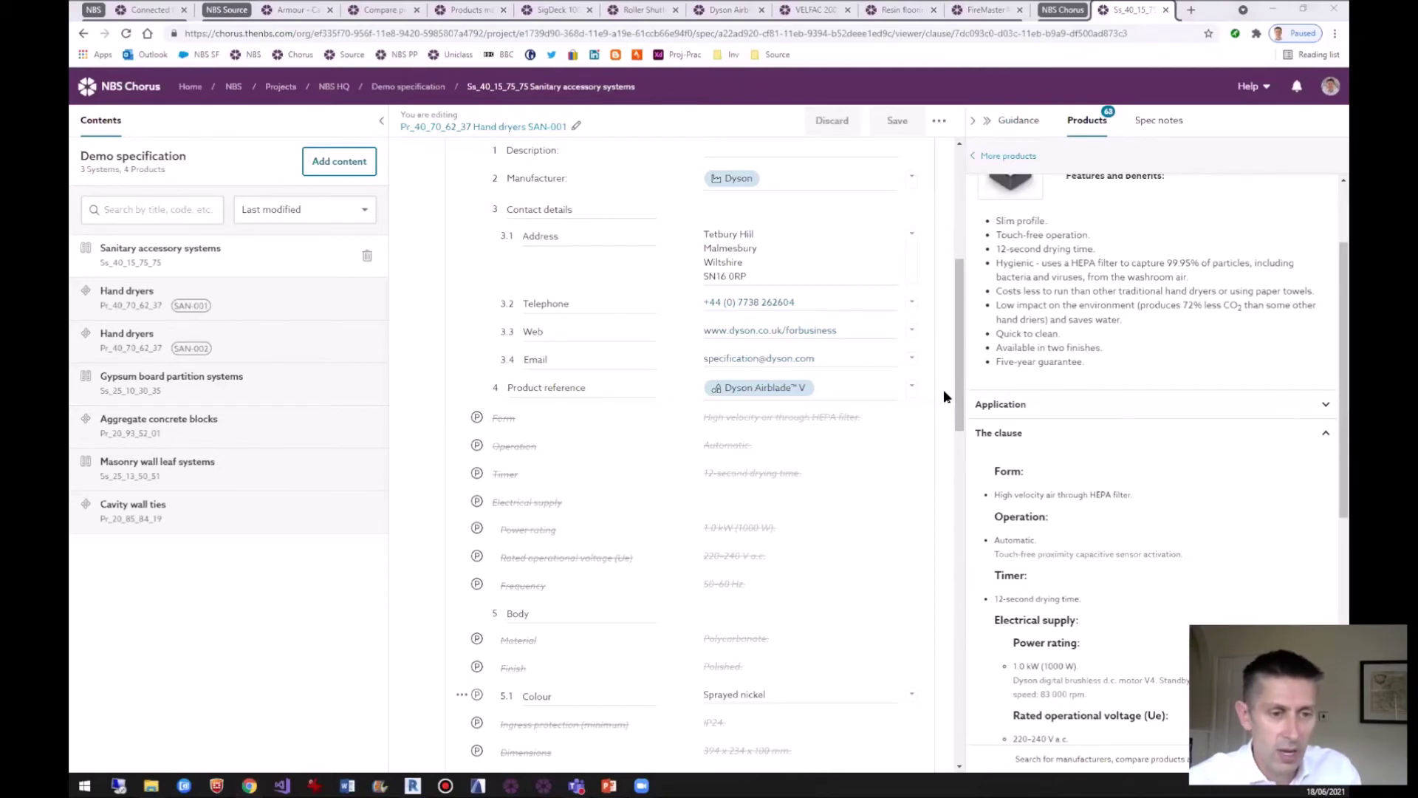
key(alt+Tab)
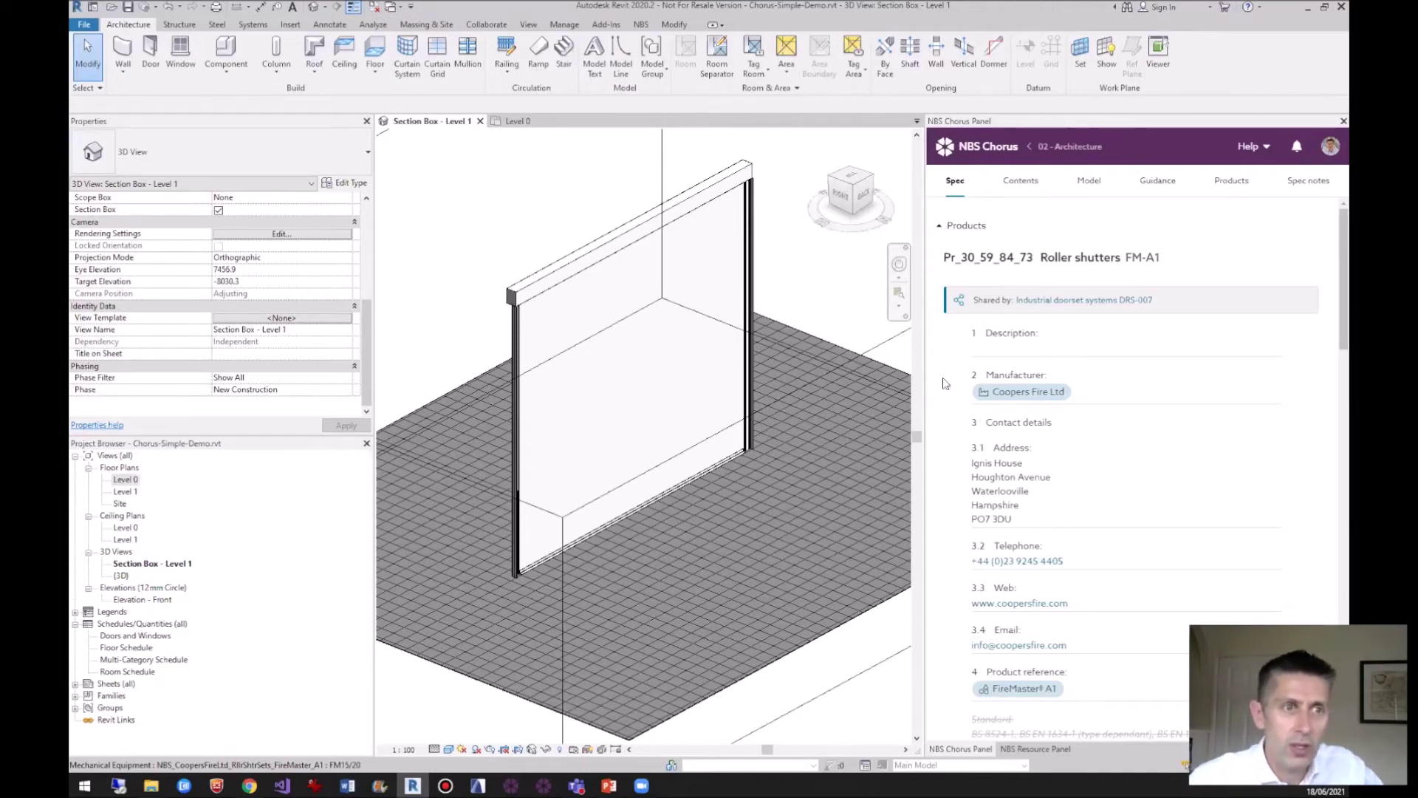
Edit the Roller shutters FM-A1 clause from the Chorus panel and select the model's roller shutter.
click(1084, 478)
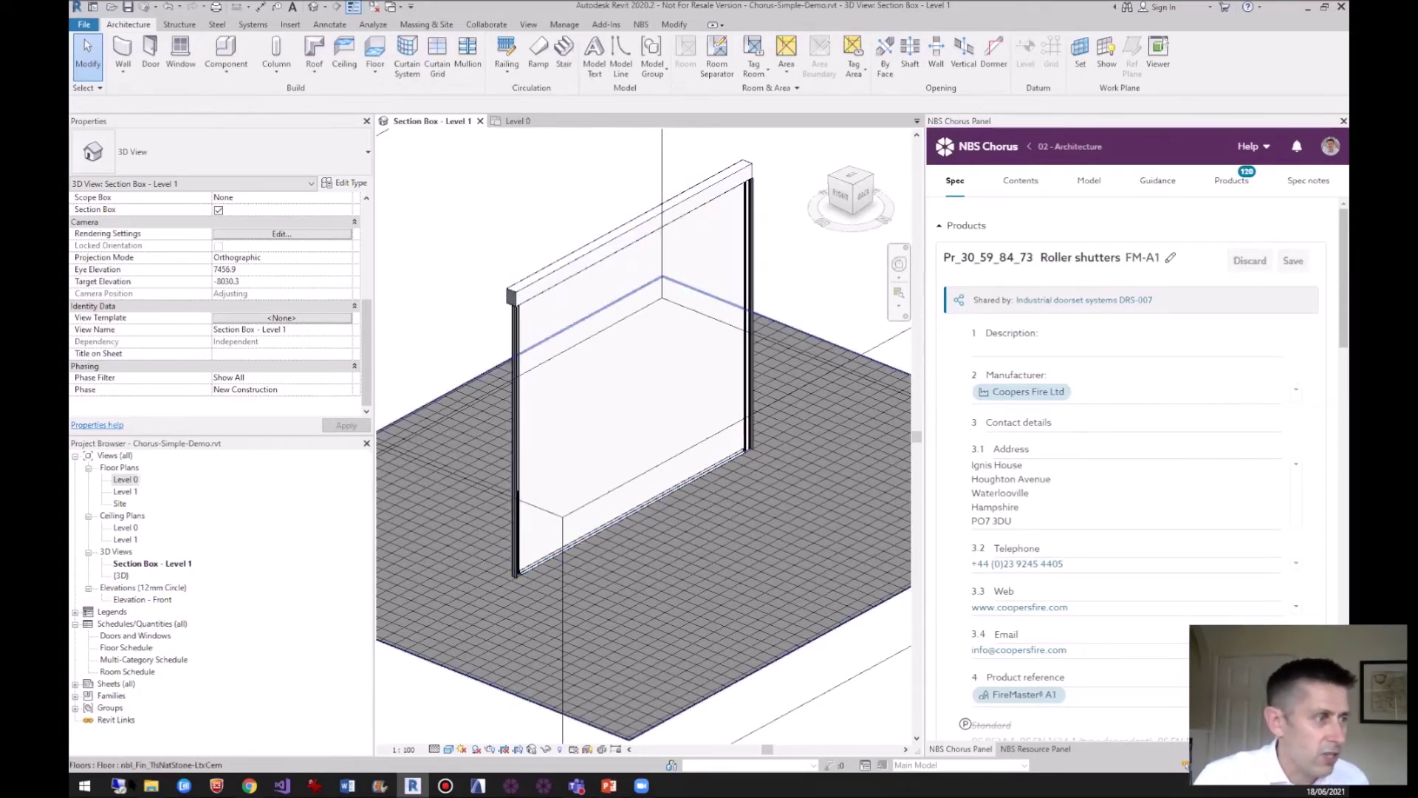
mouse_move(156, 784)
click(173, 728)
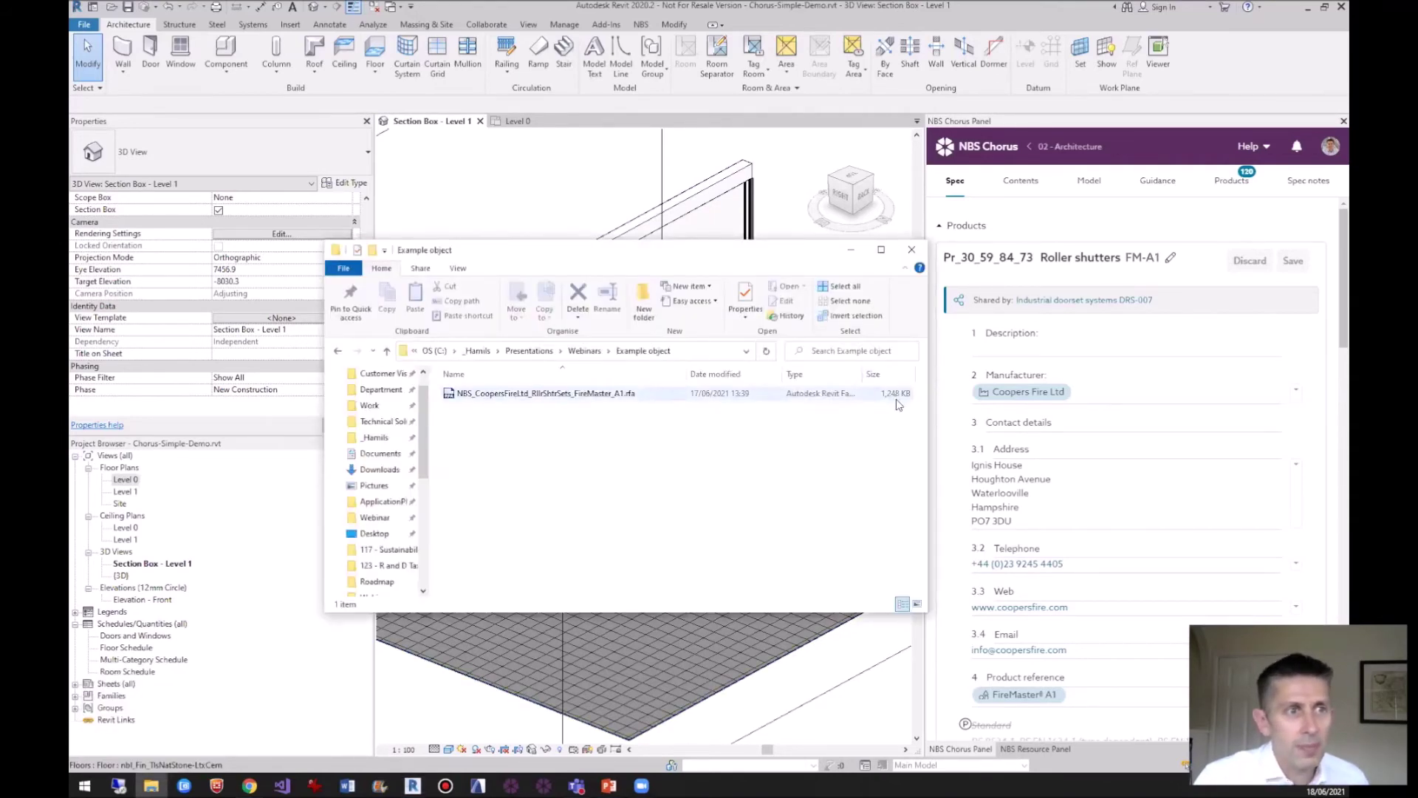
click(851, 252)
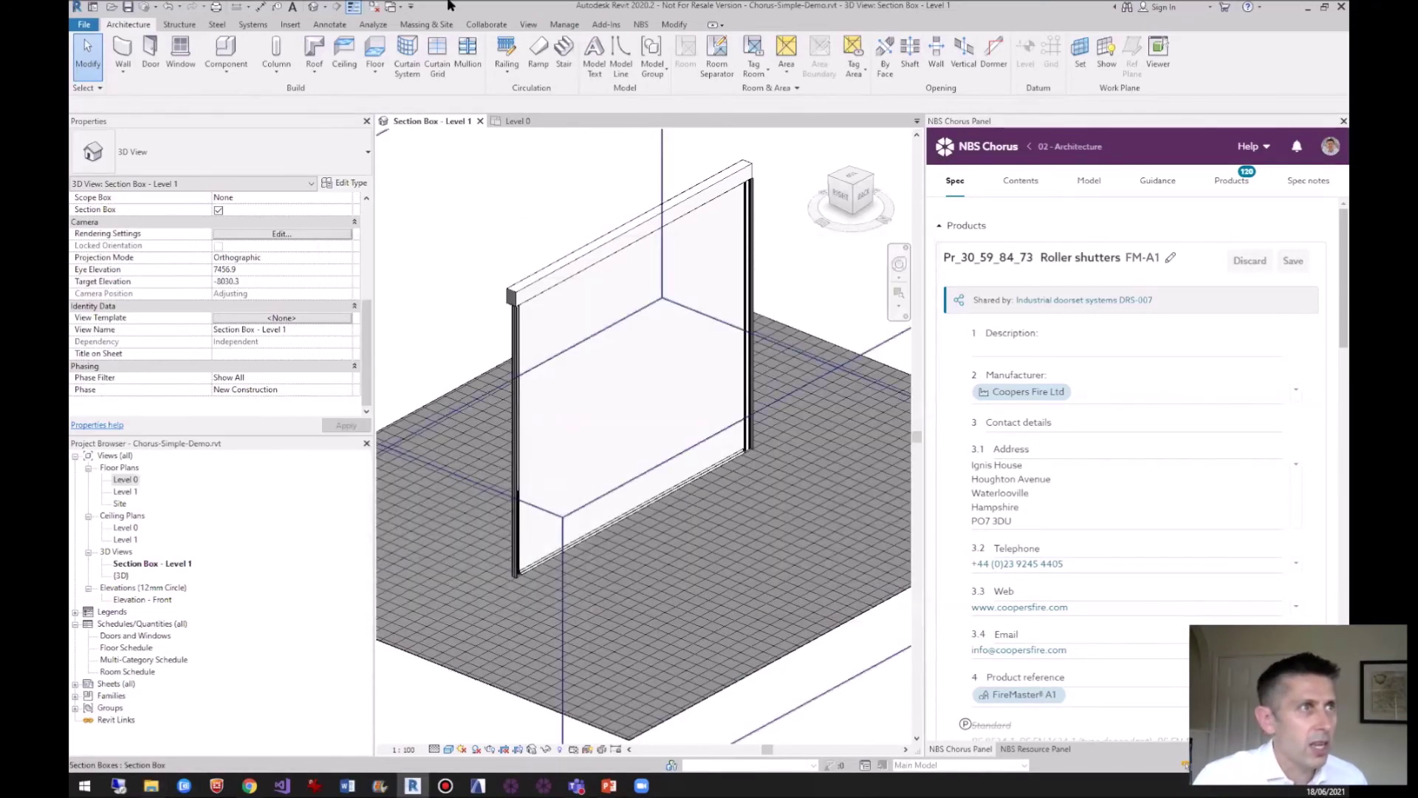
scroll(519, 448, up, 2)
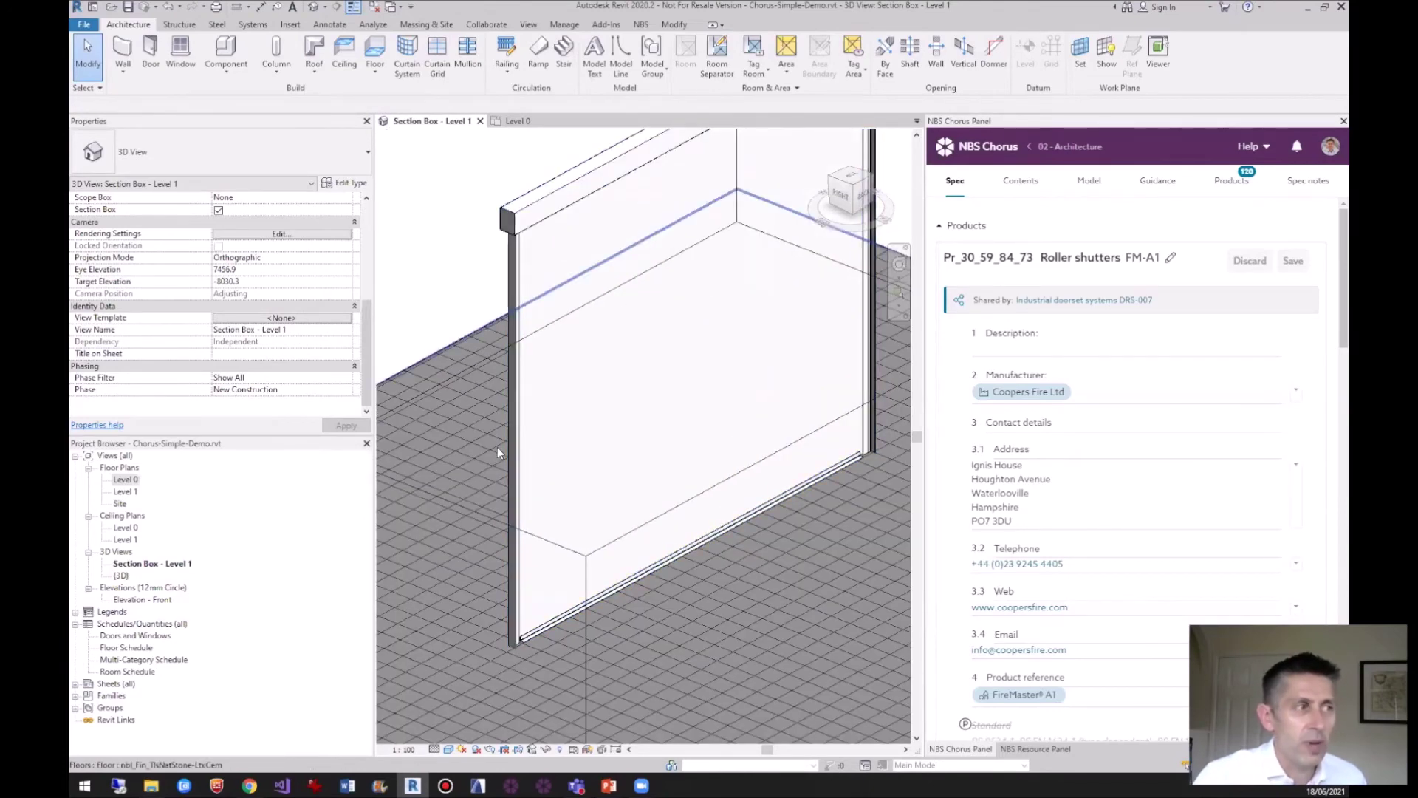
click(522, 383)
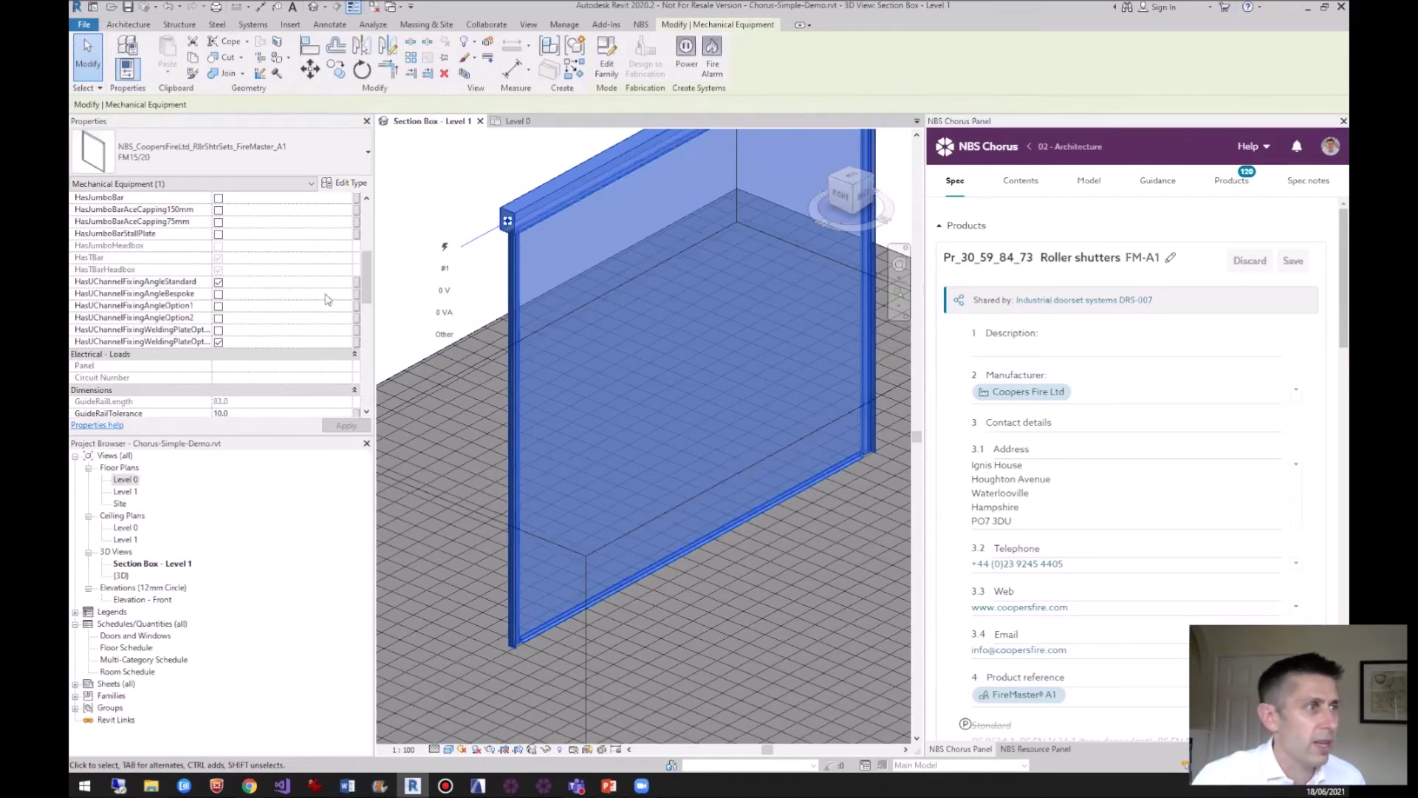
drag(372, 292, 372, 376)
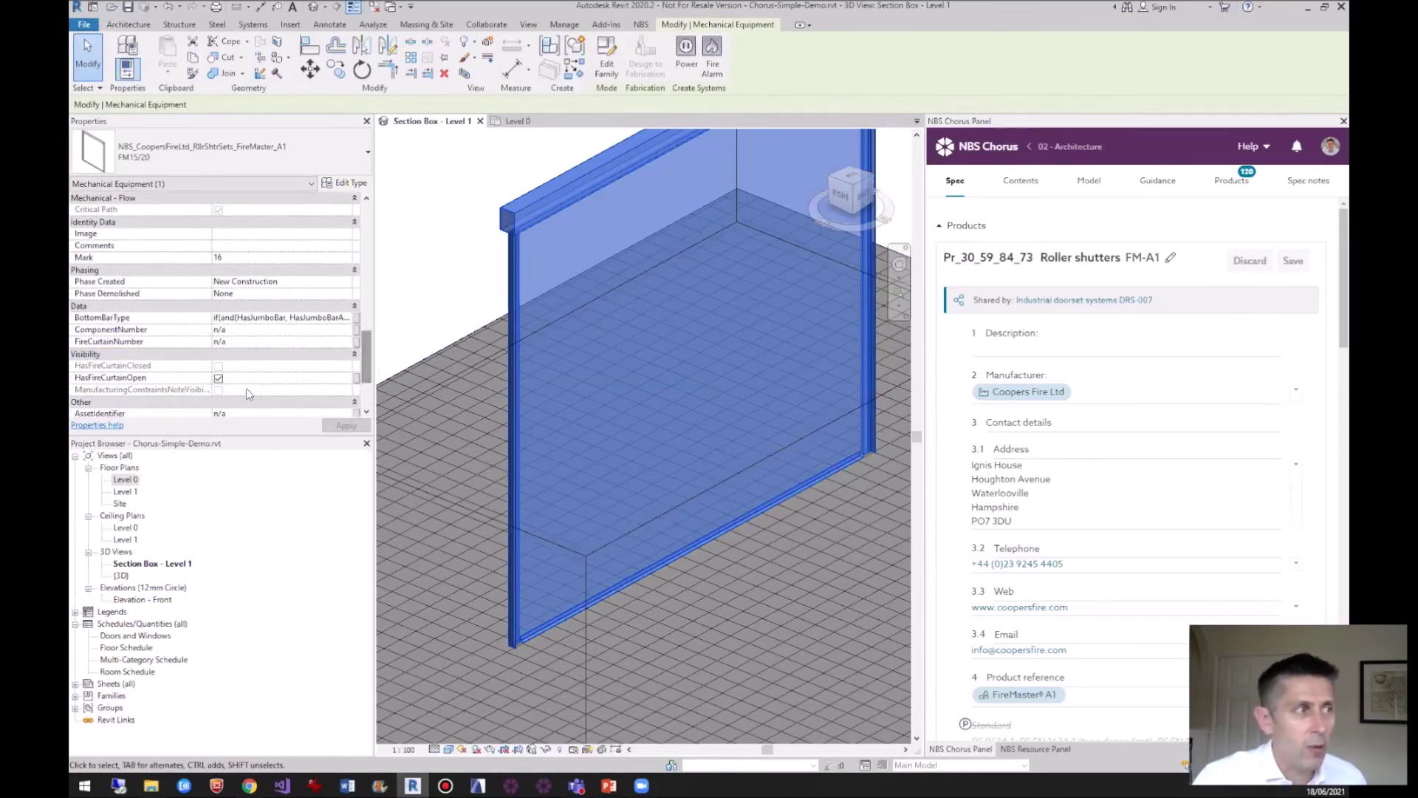
click(218, 379)
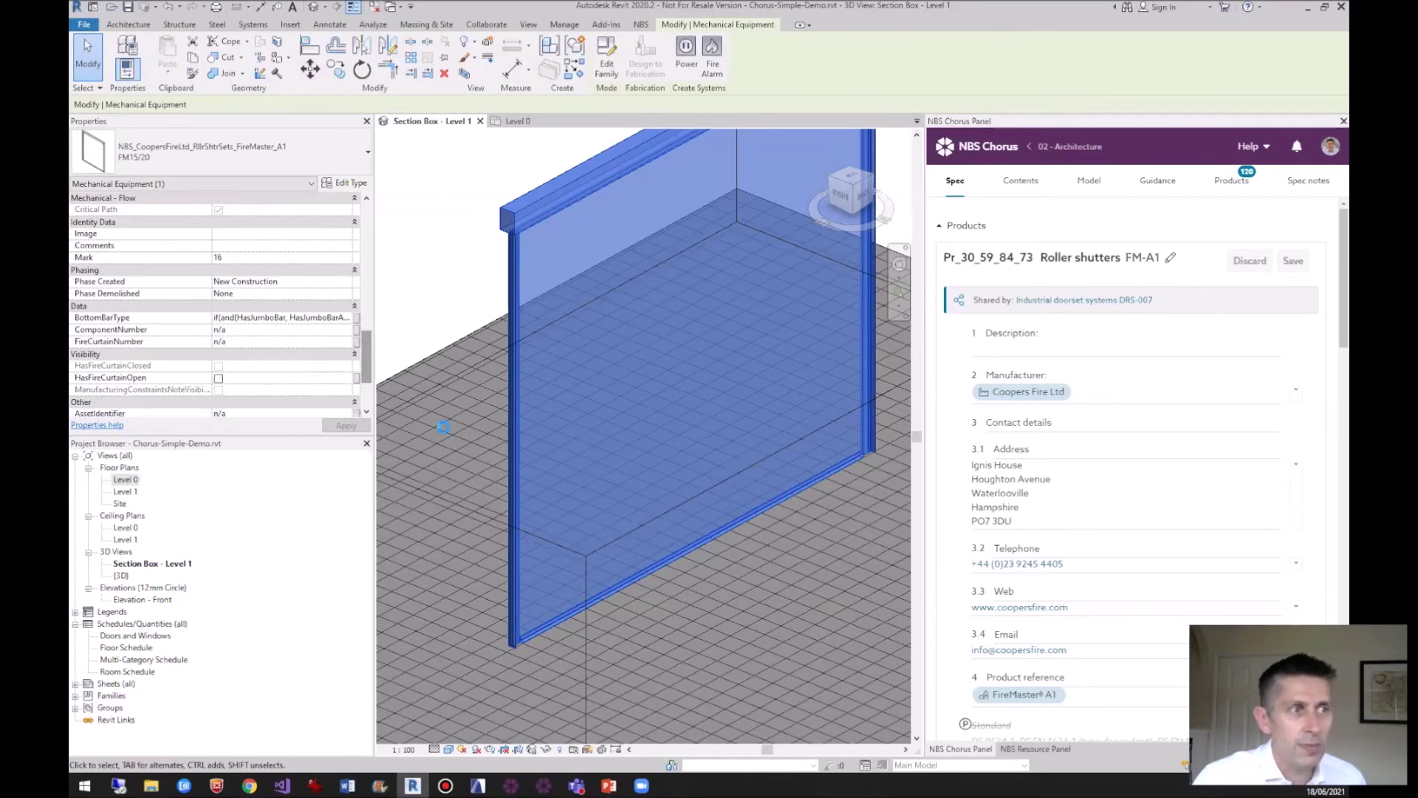
click(218, 379)
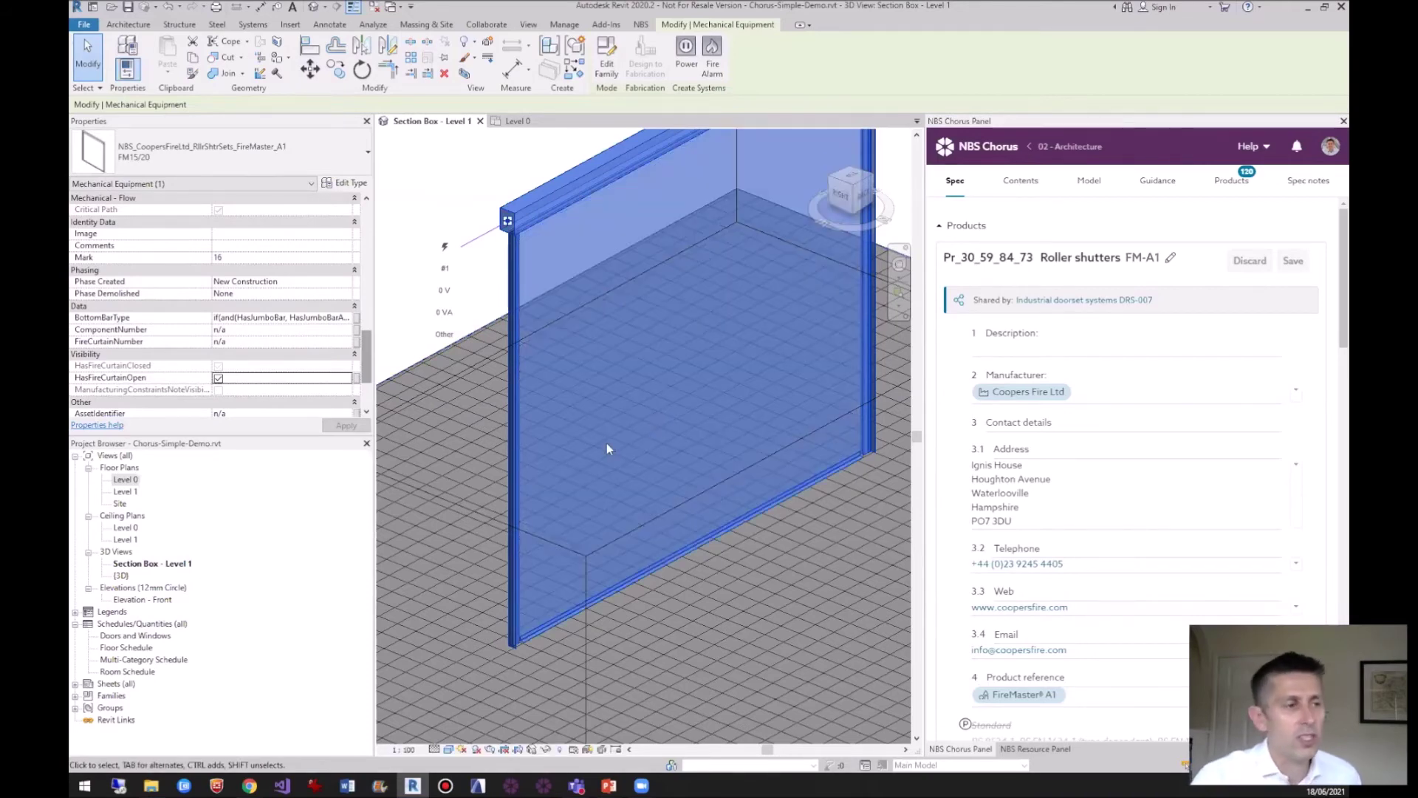
scroll(508, 640, up, 3)
scroll(526, 628, up, 4)
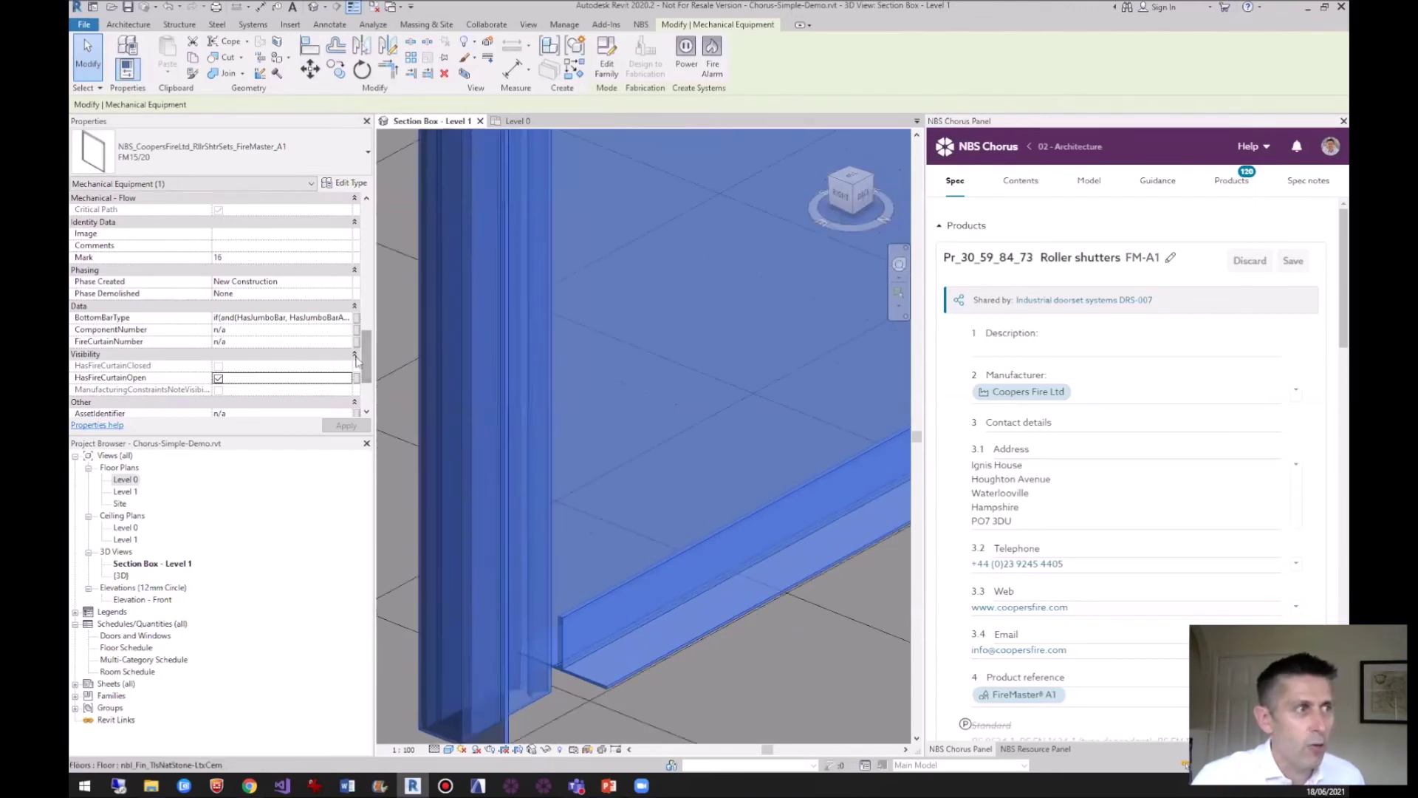
drag(363, 358, 373, 272)
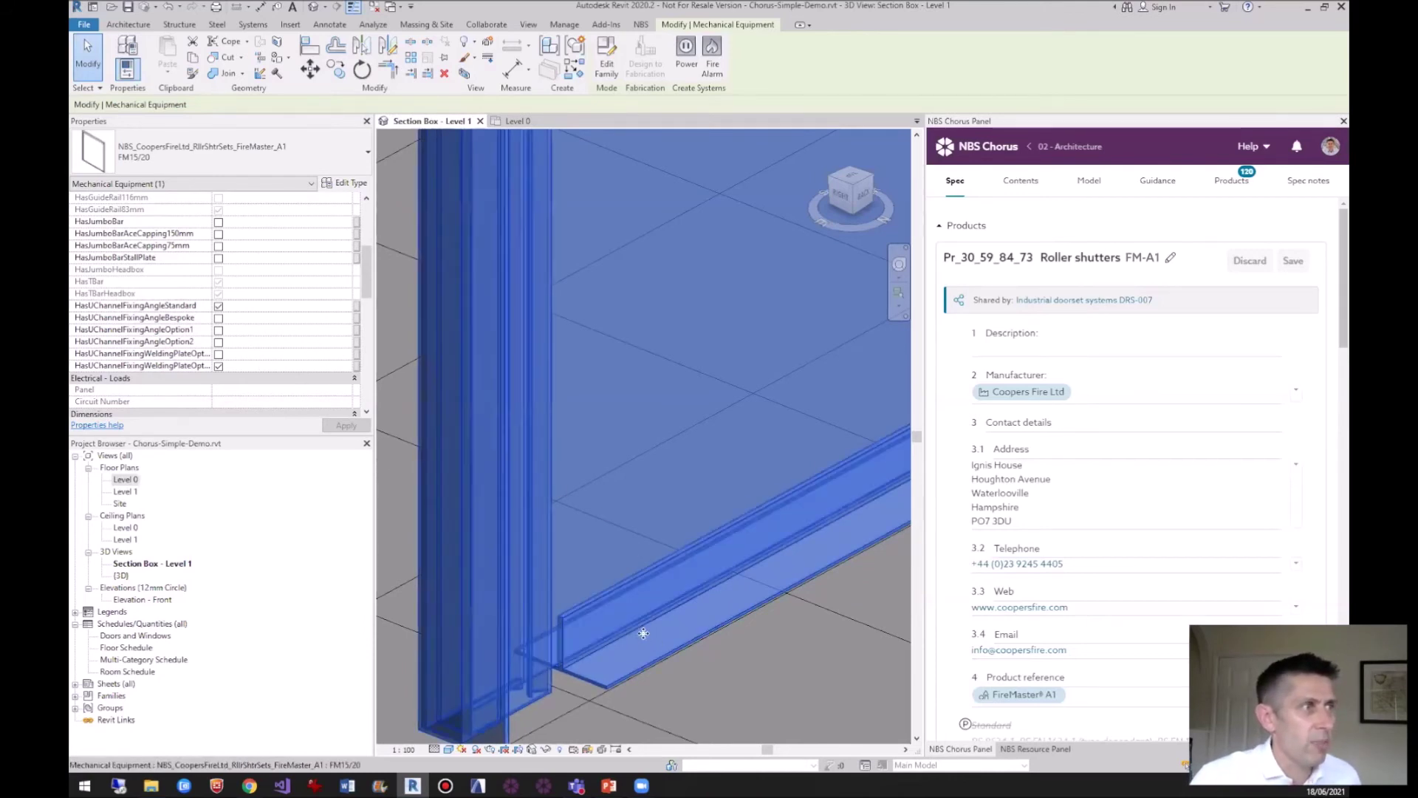
Tick HasJumboBar and HasUChannelFixingWeldingPlate for the shutter, then close the FireMaster A1 page.
click(219, 222)
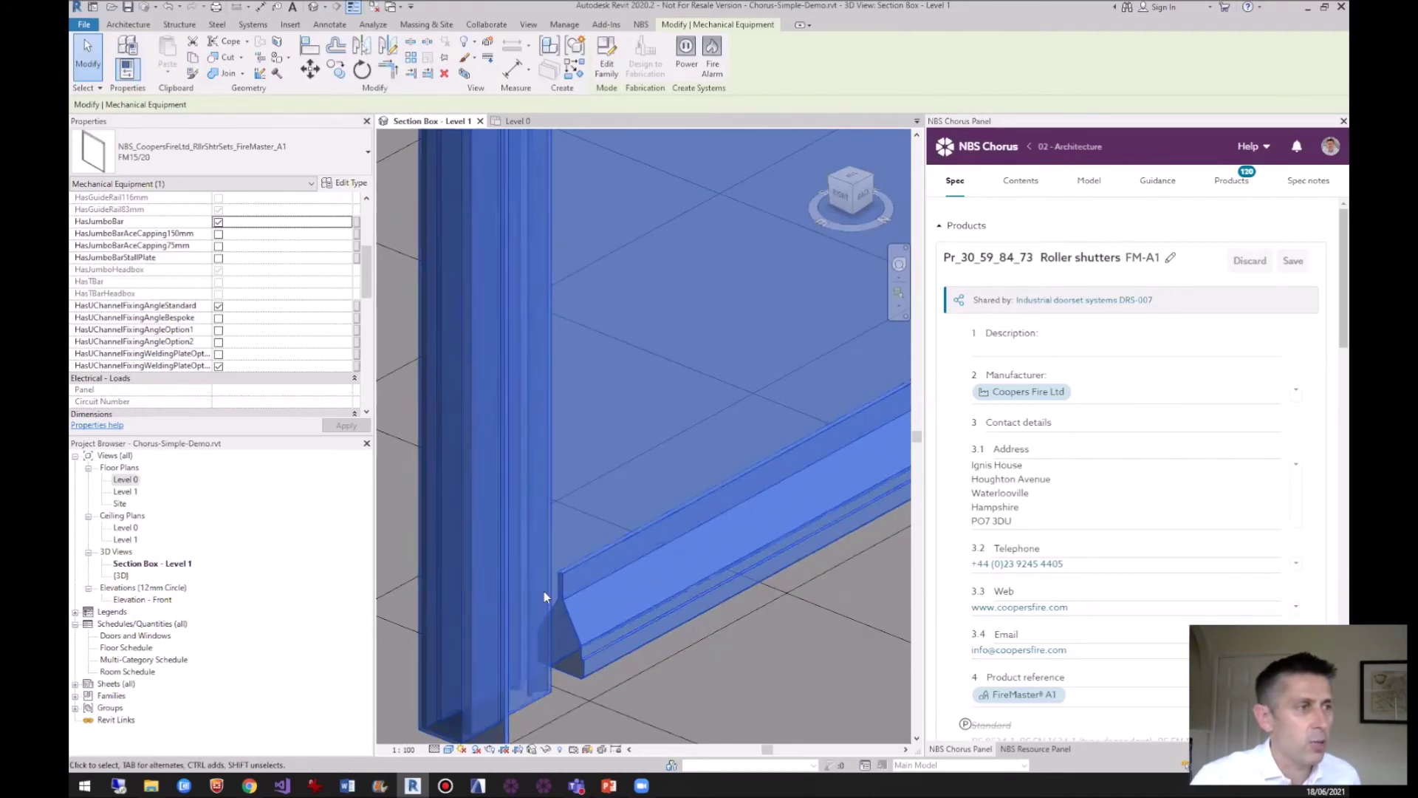
click(218, 354)
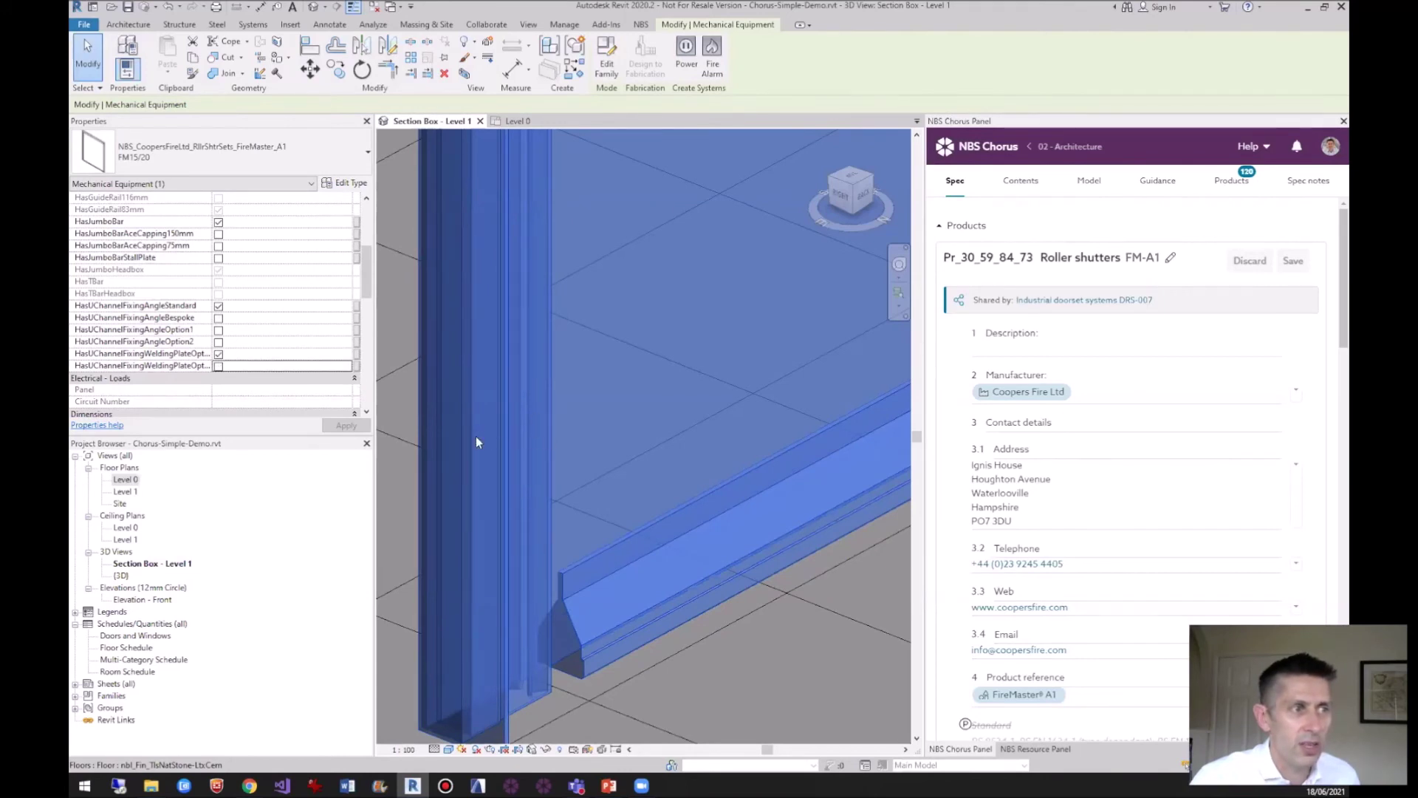
scroll(480, 446, down, 4)
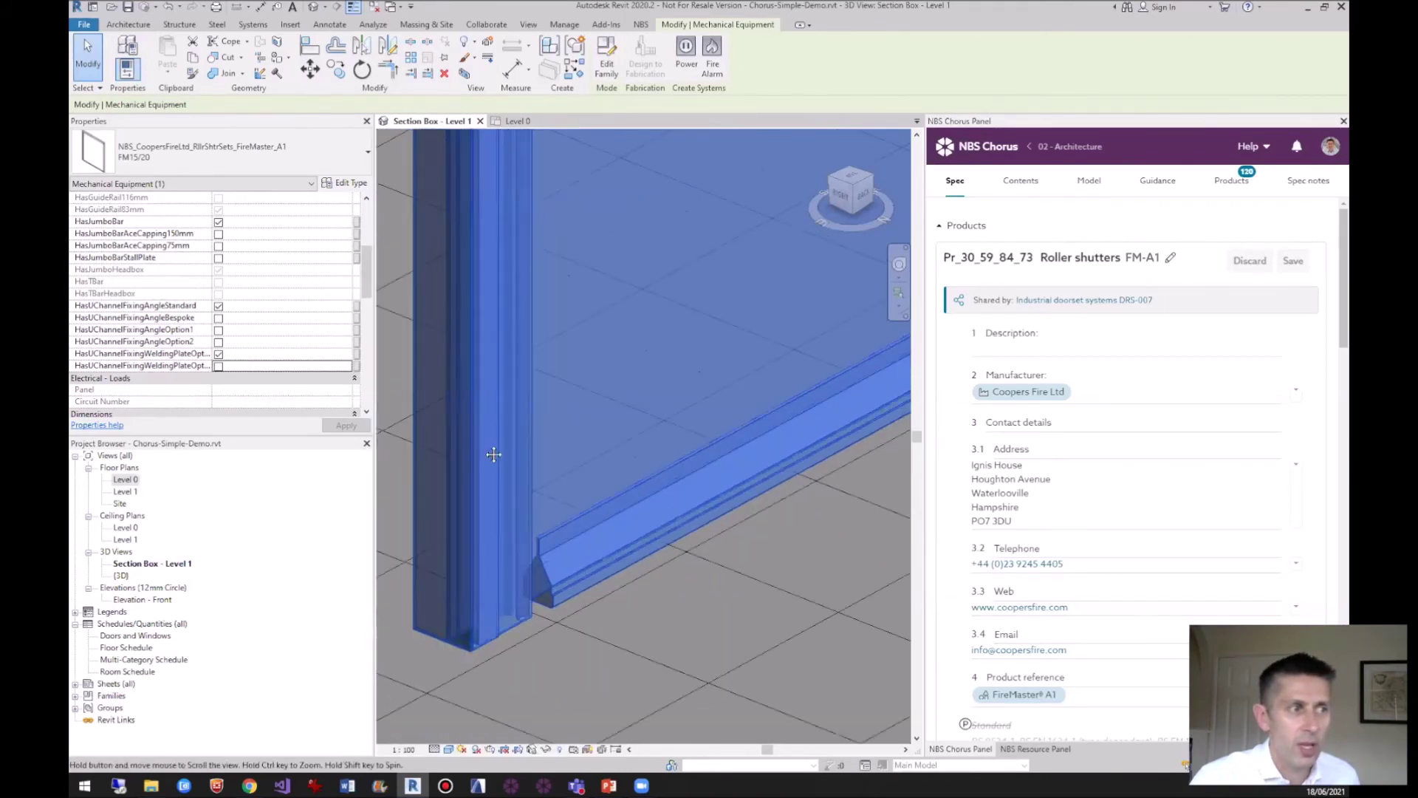
drag(494, 455, 597, 489)
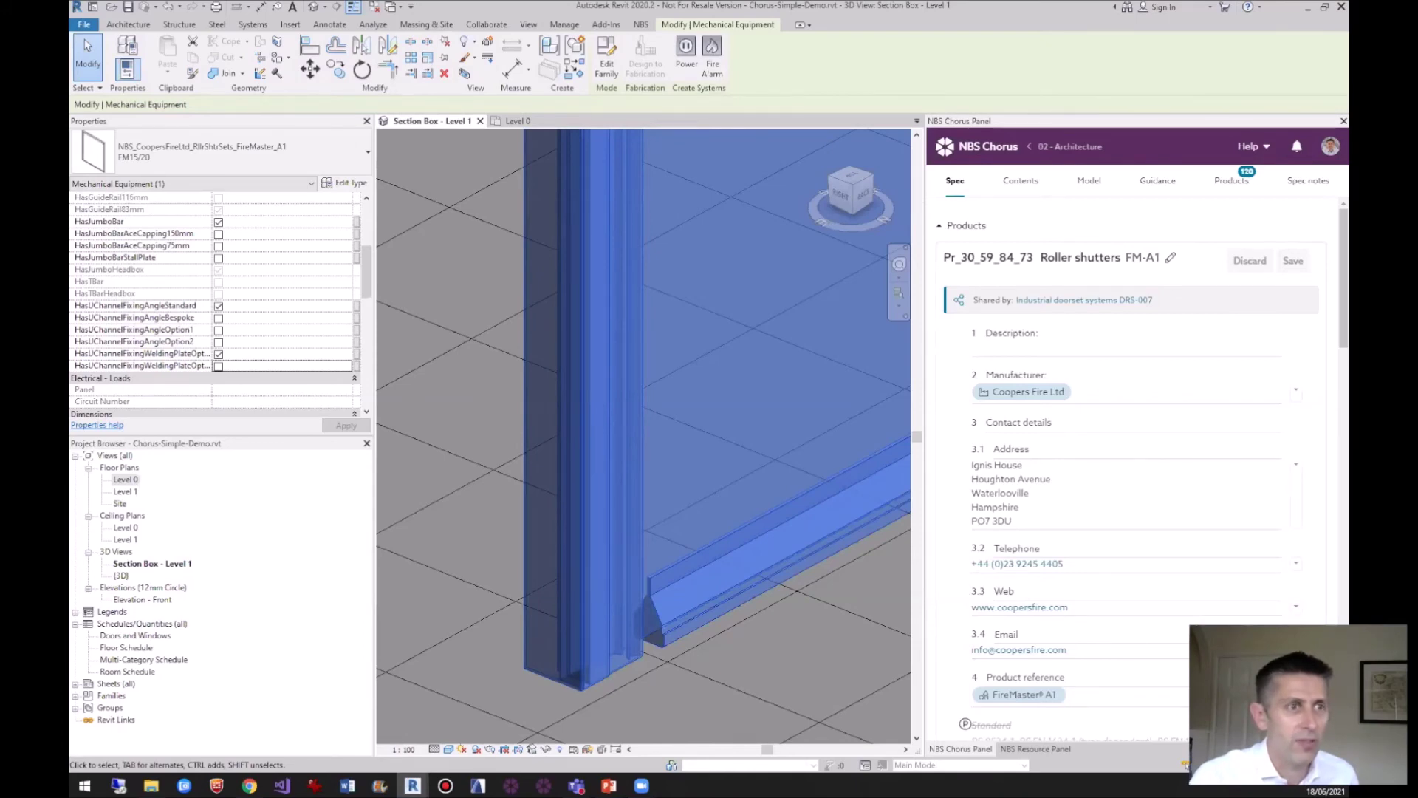
scroll(689, 364, down, 3)
scroll(692, 367, up, 3)
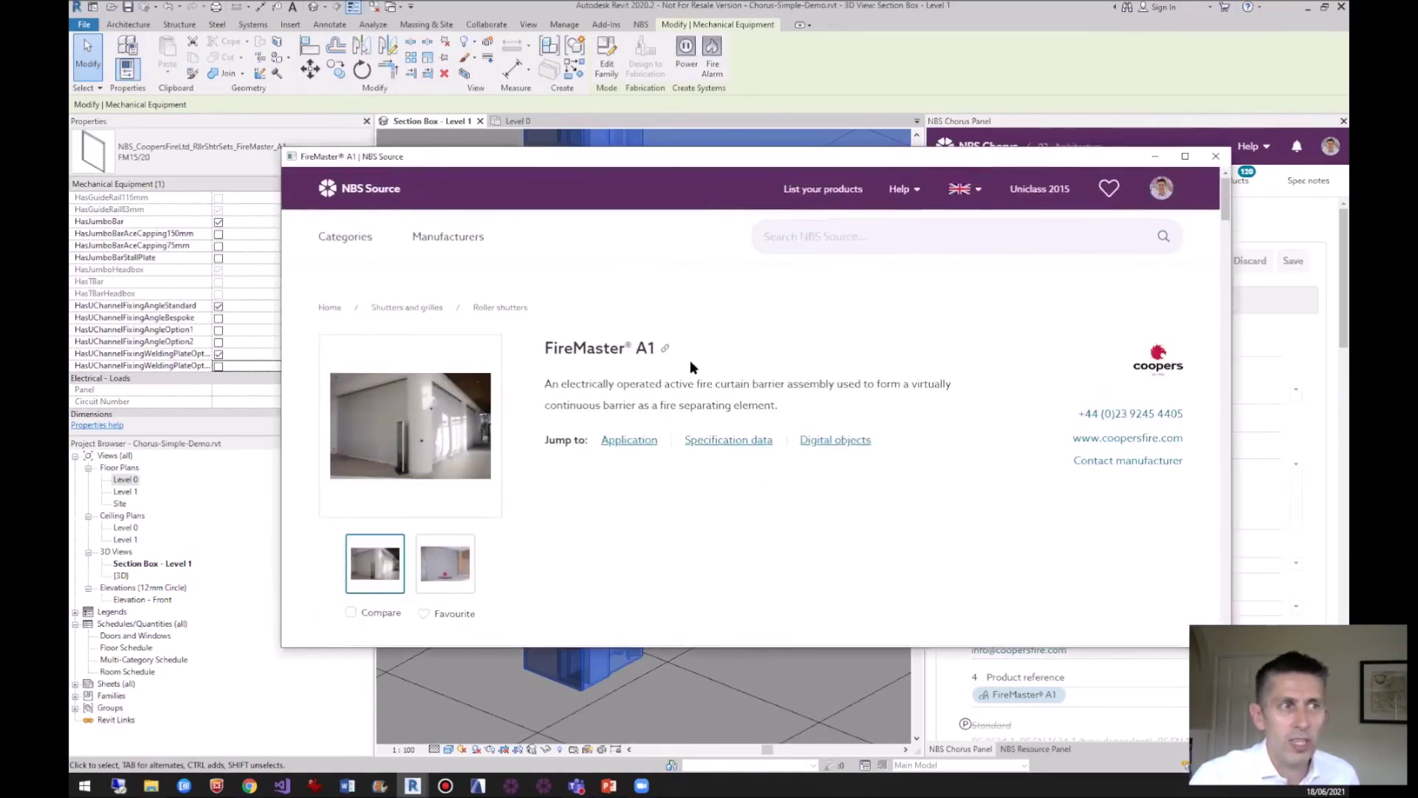
click(1211, 164)
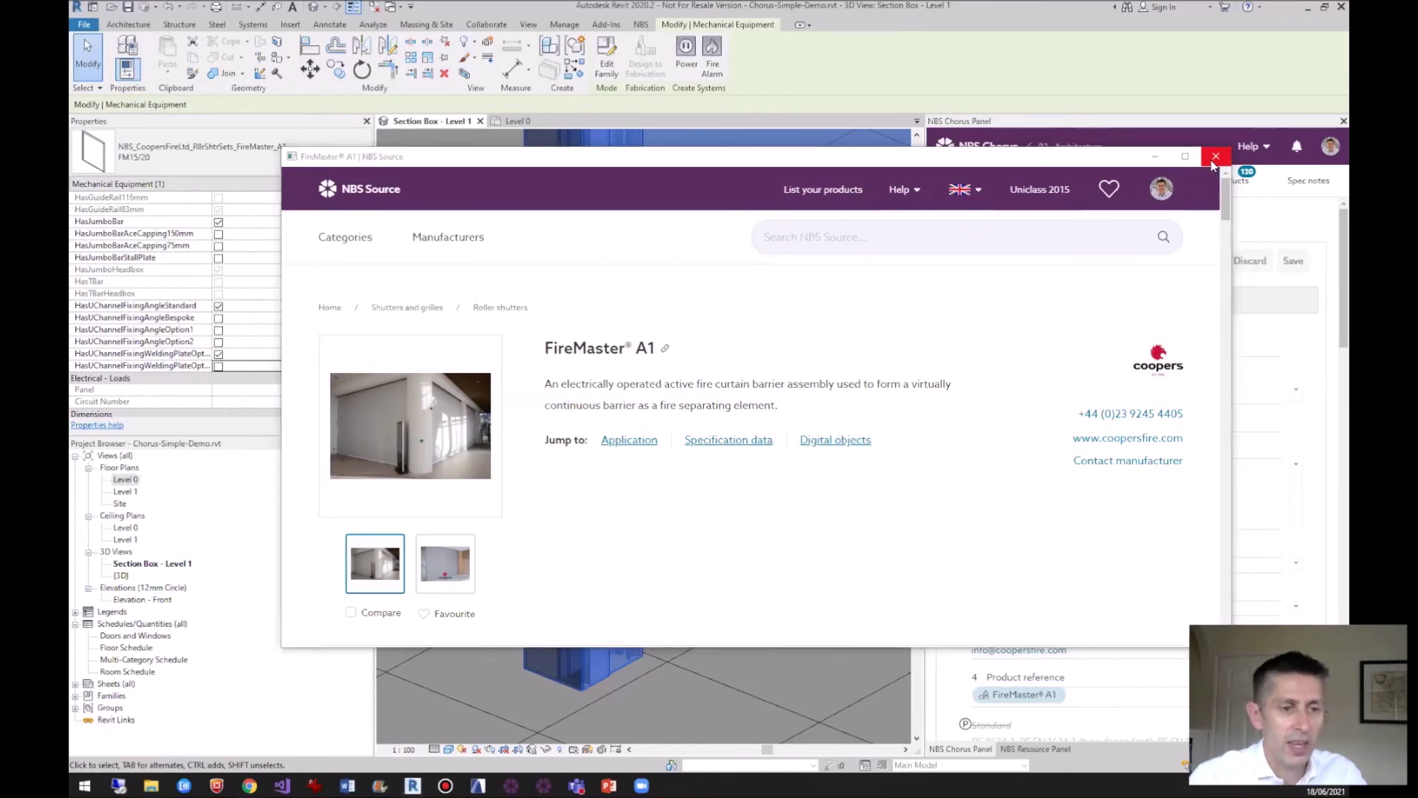